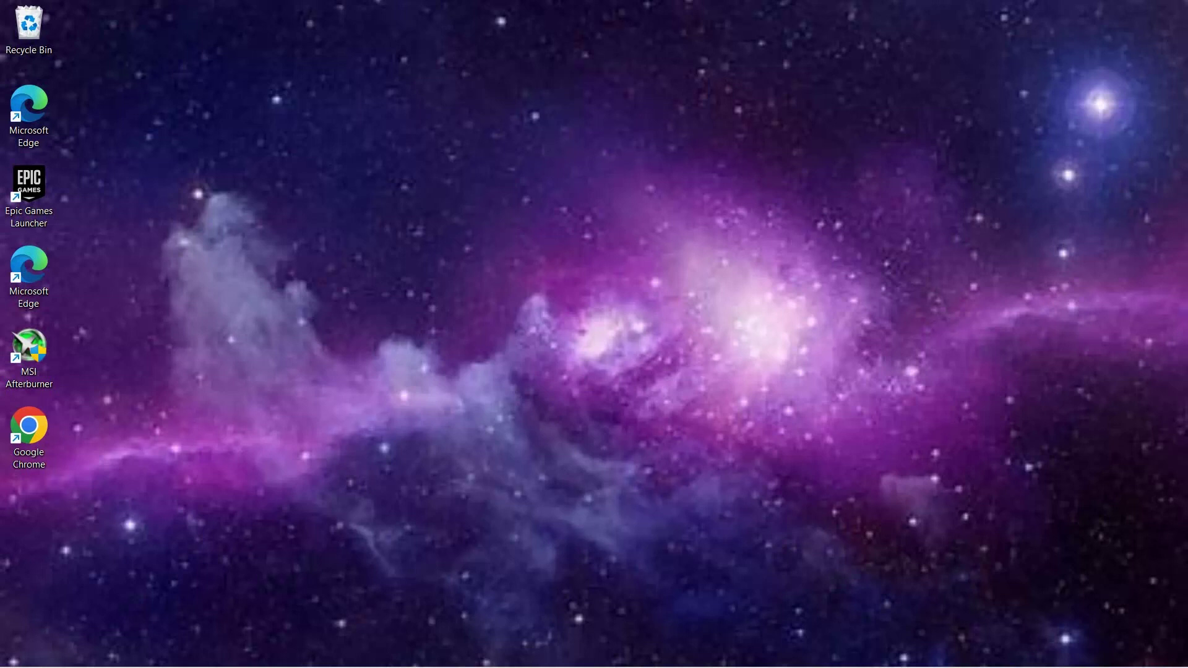
- Set the power mode to Best performance in the system's Power & battery settings, and close Settings
left_click(822, 650)
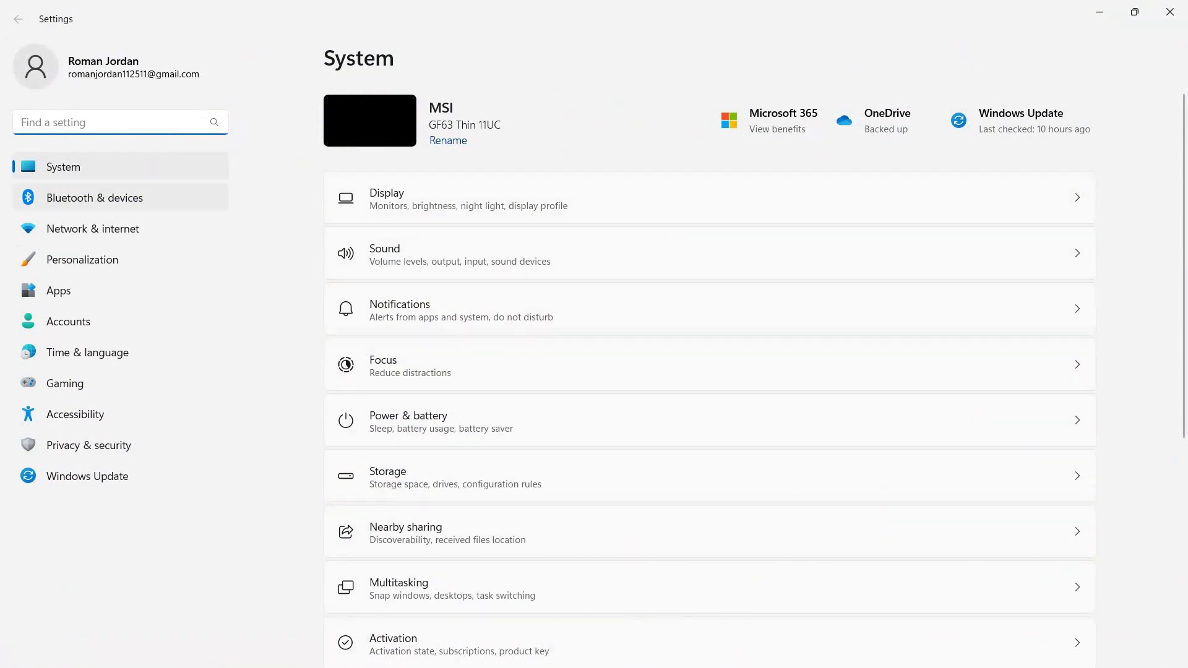
scroll(755, 369, "down", 3)
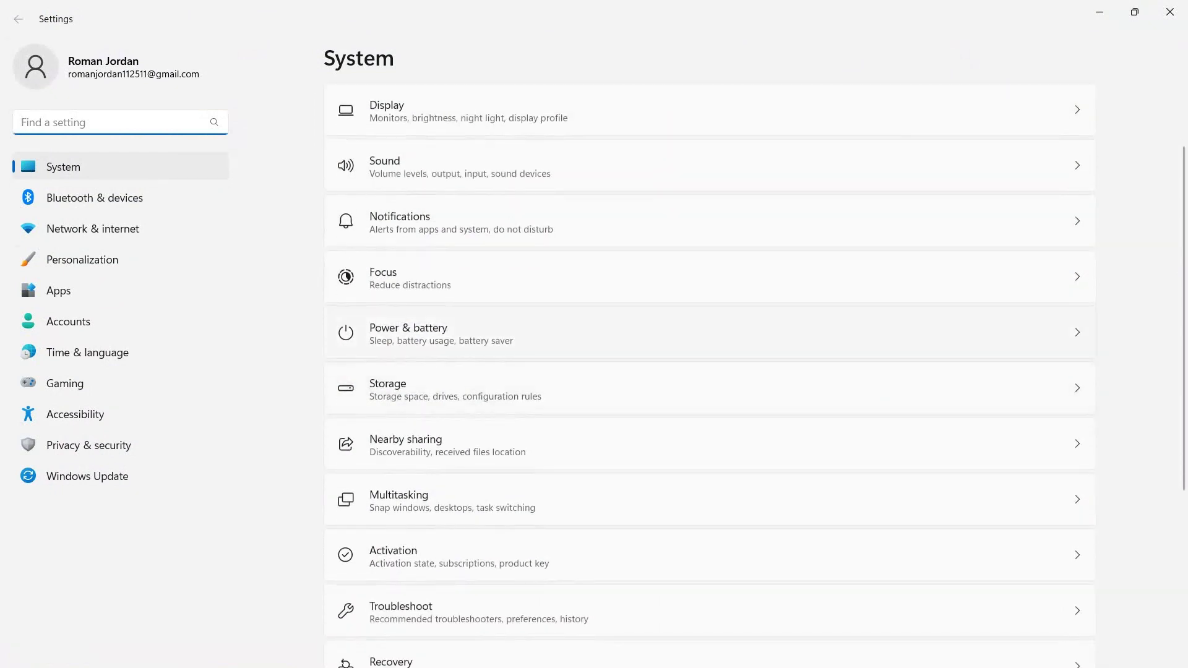
left_click(754, 334)
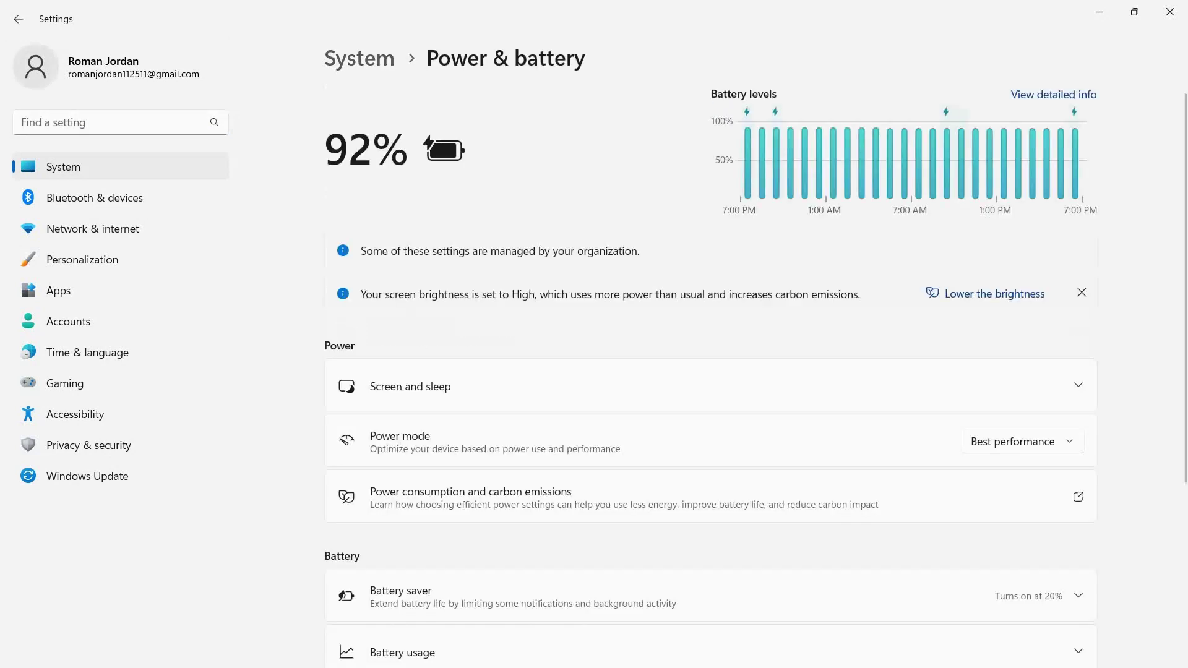
left_click(1024, 441)
left_click(1015, 413)
left_click(996, 413)
left_click(1033, 441)
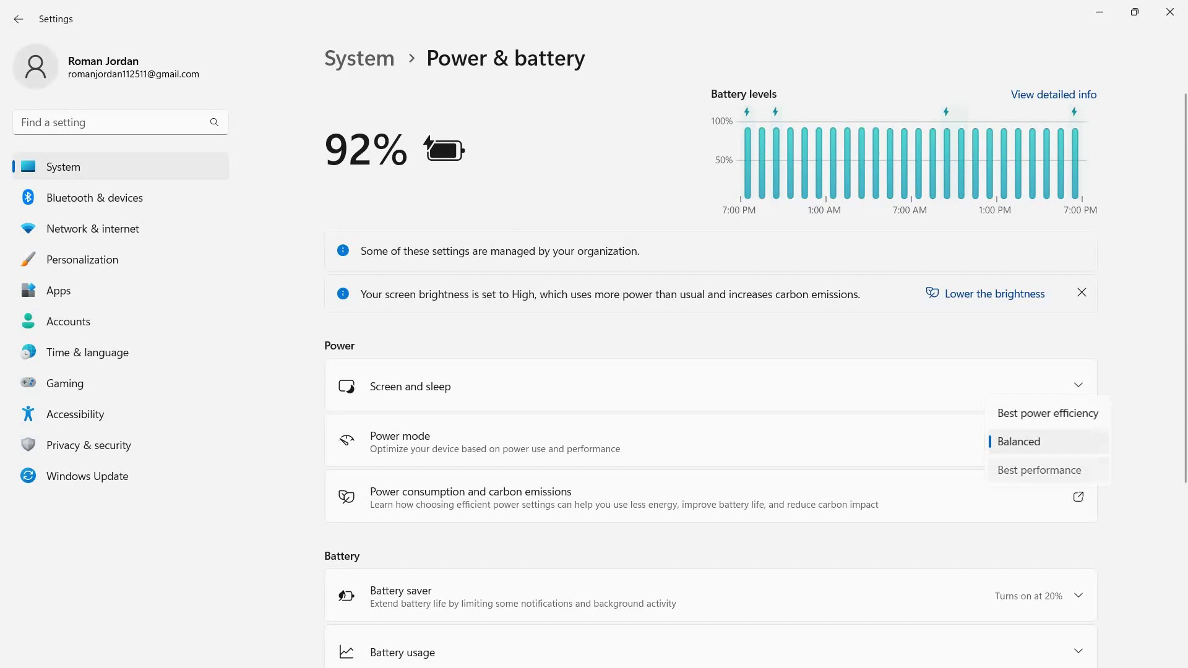
left_click(1040, 469)
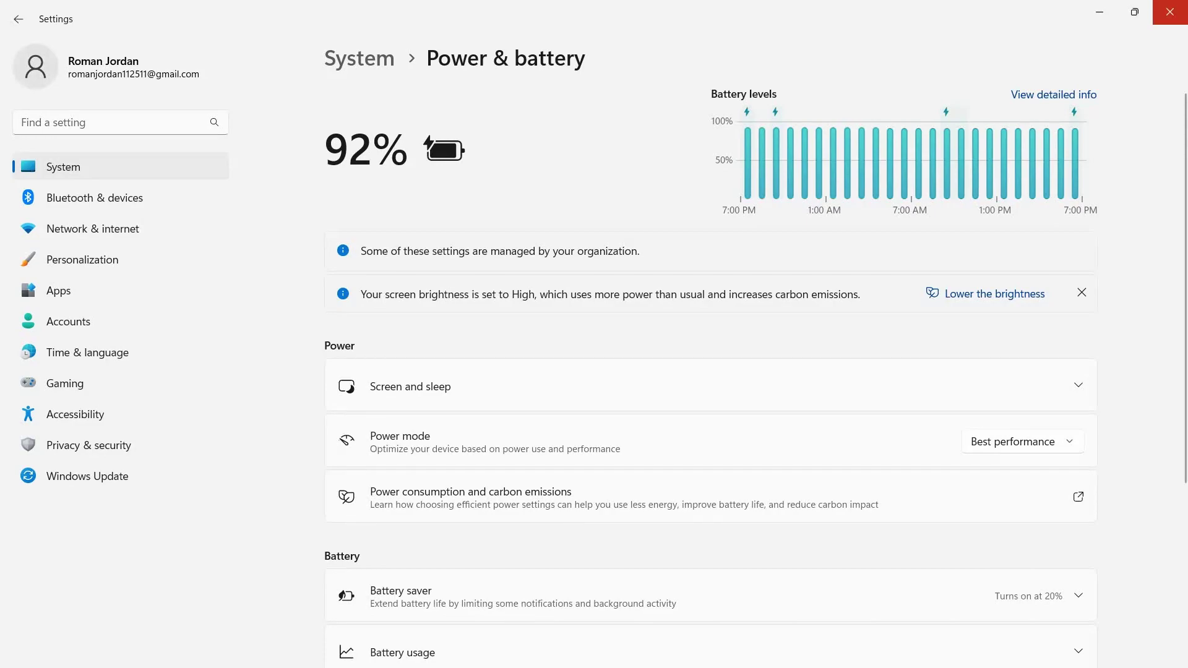
left_click(1170, 12)
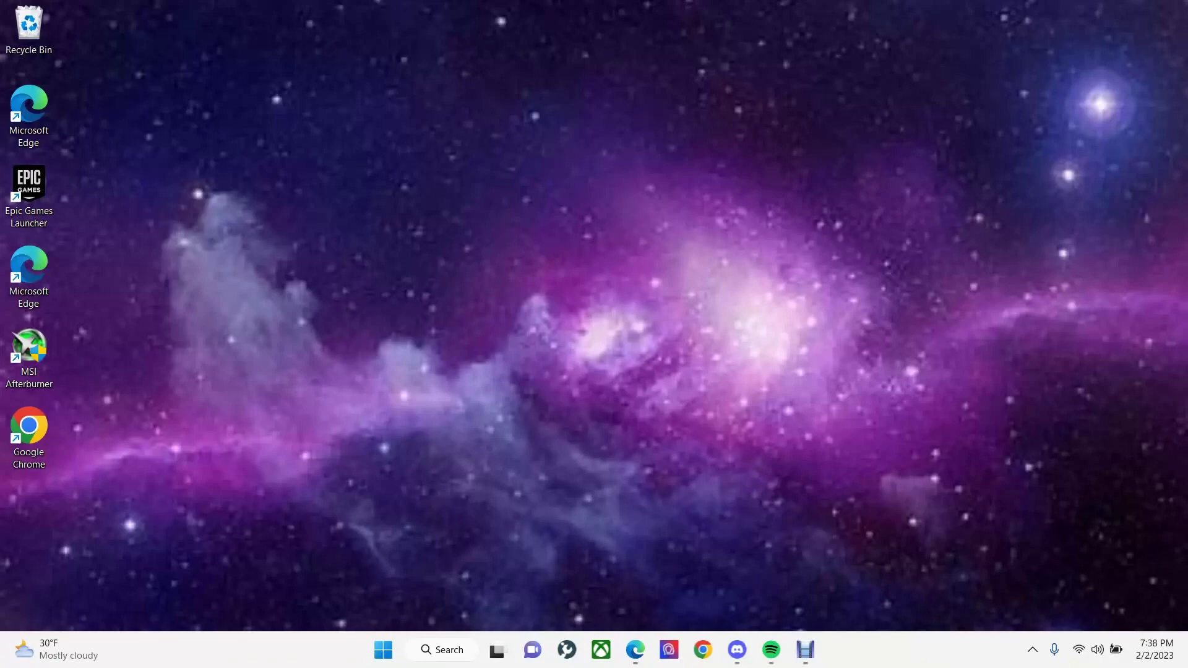
- Open the local application data folder by running %localappdata% from the Run dialog
key("super+r")
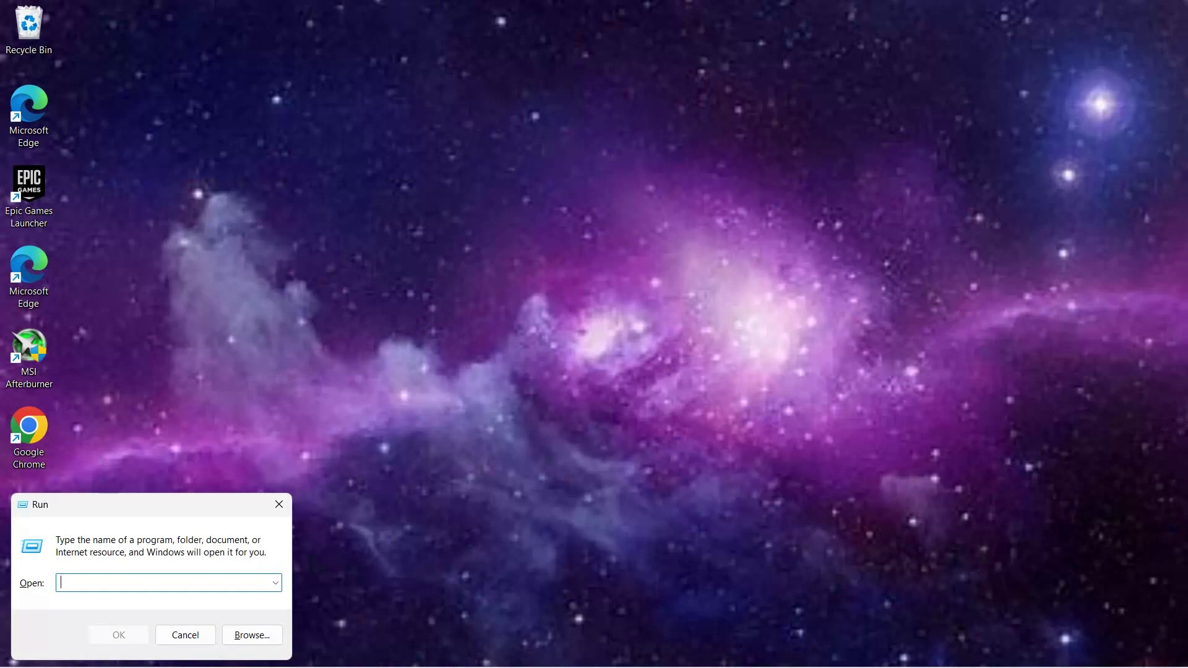
left_click_drag(149, 504, 610, 234)
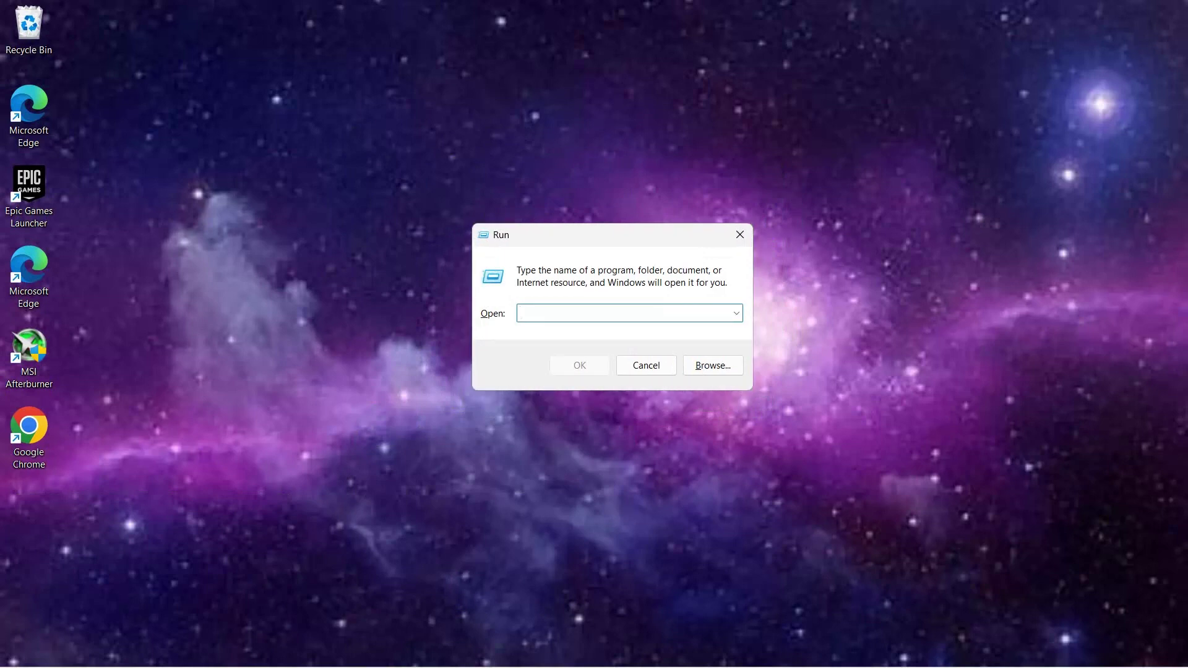
type("%localappdata%")
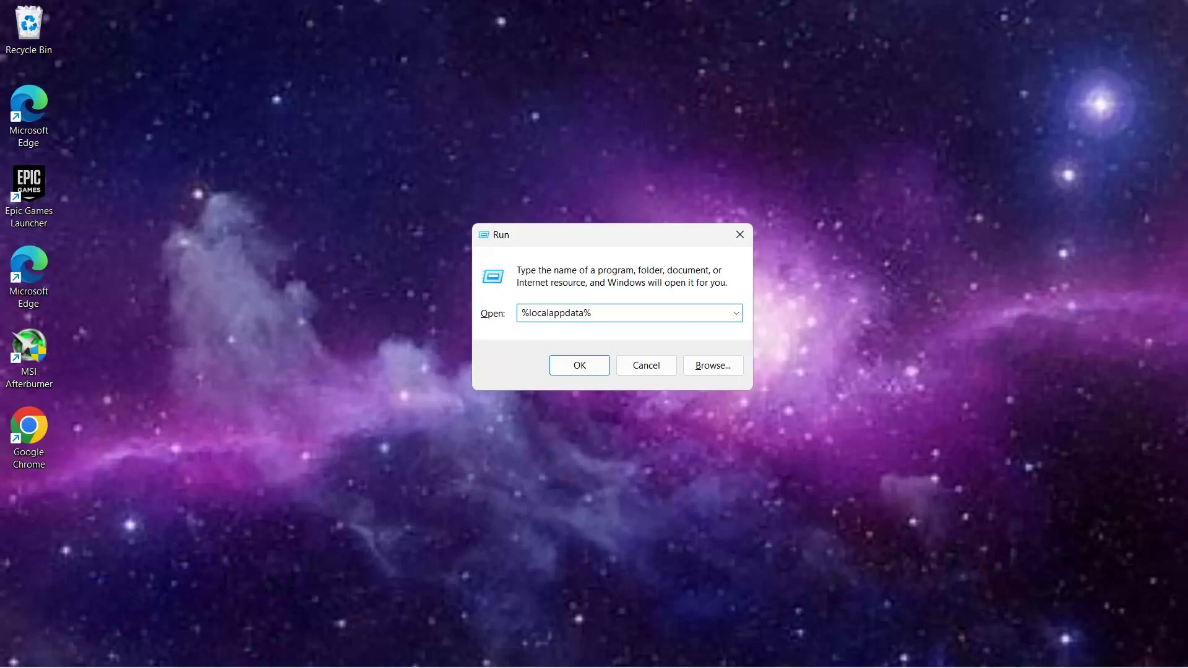
key("Return")
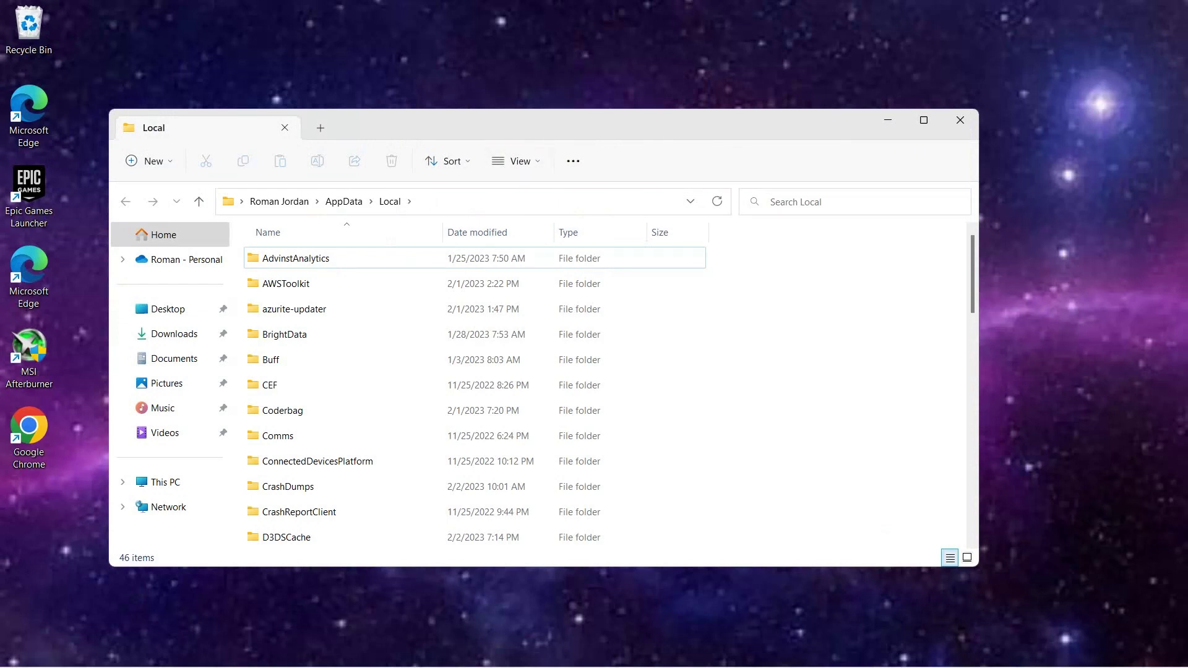
- Open the GameUserSettings file from FortniteGame > Saved > Config > WindowsClient and maximize its window
key("f")
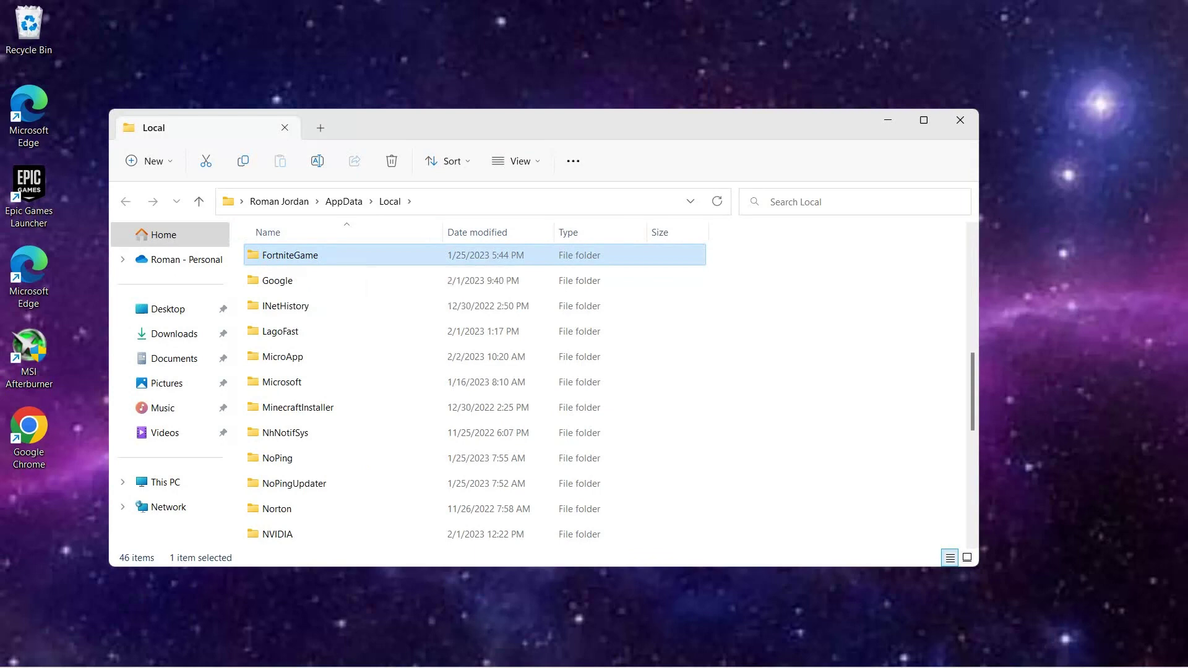
key("Return")
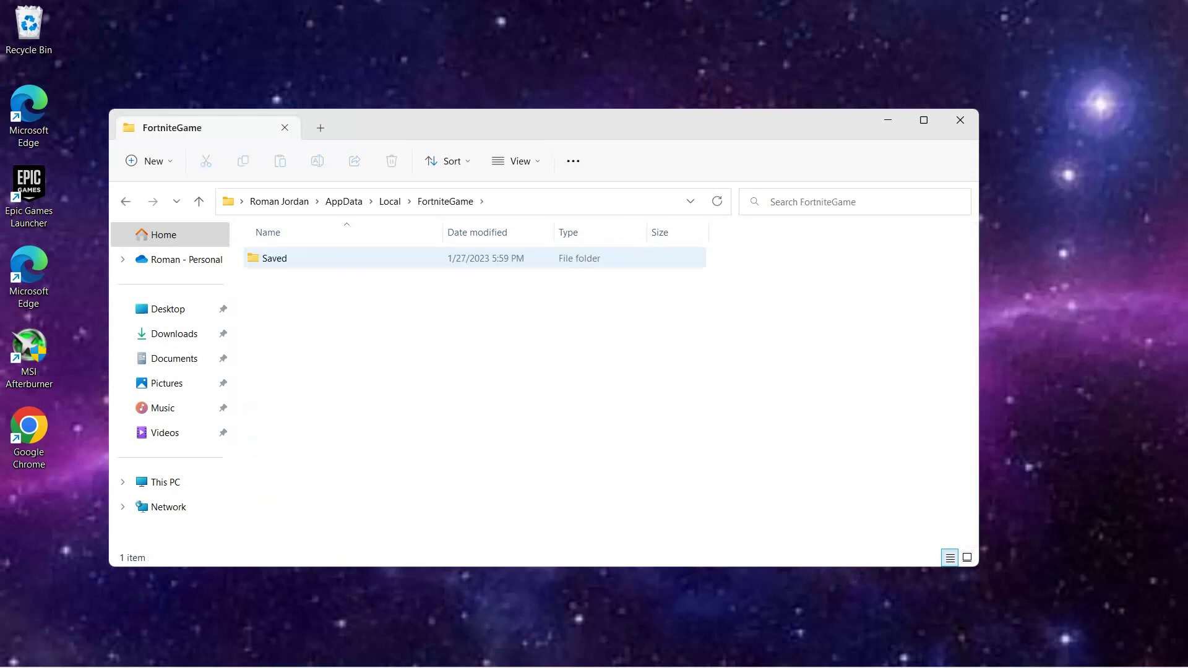
key("Return")
key("Down")
key("Return")
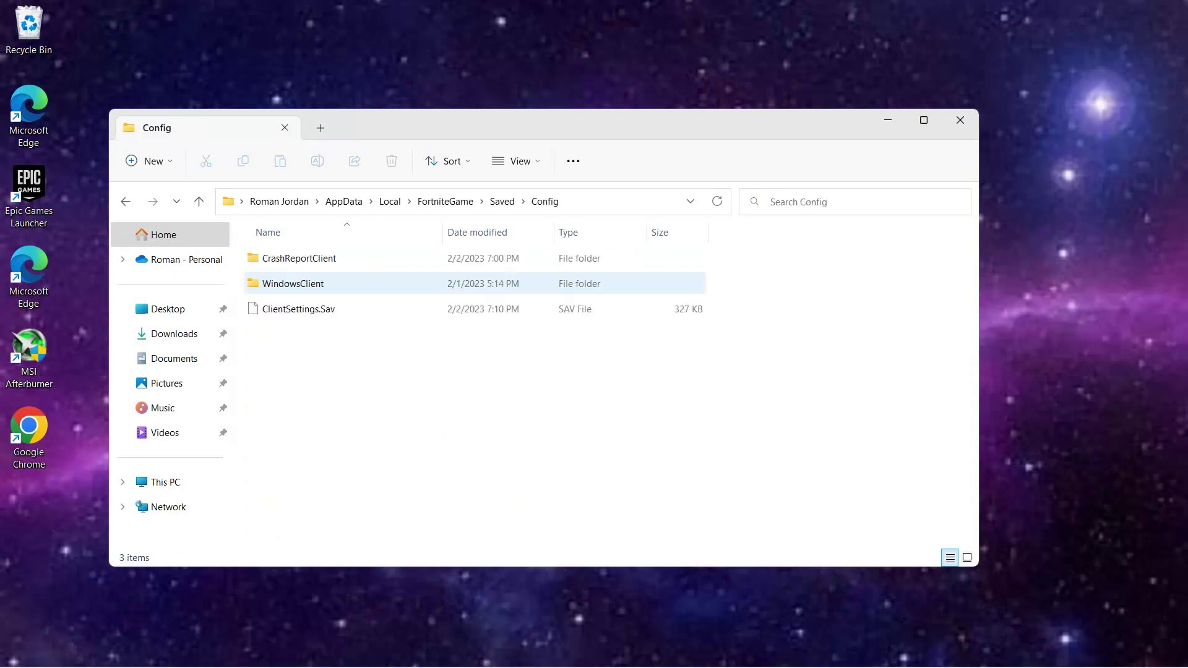
double_click(374, 286)
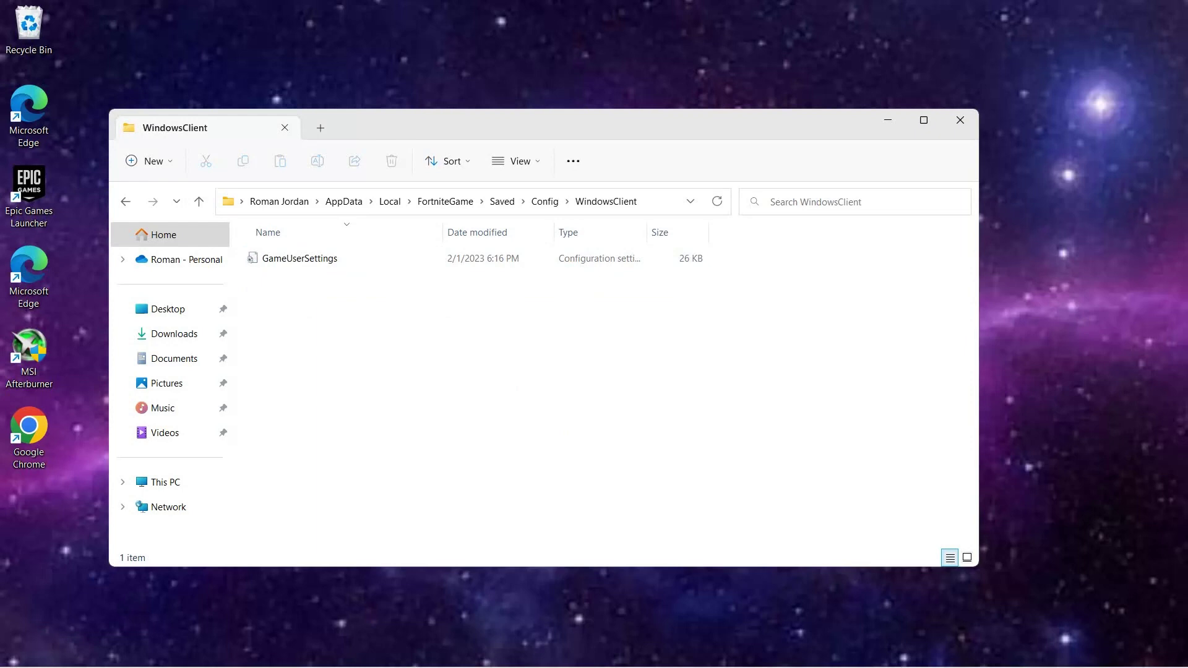
double_click(300, 258)
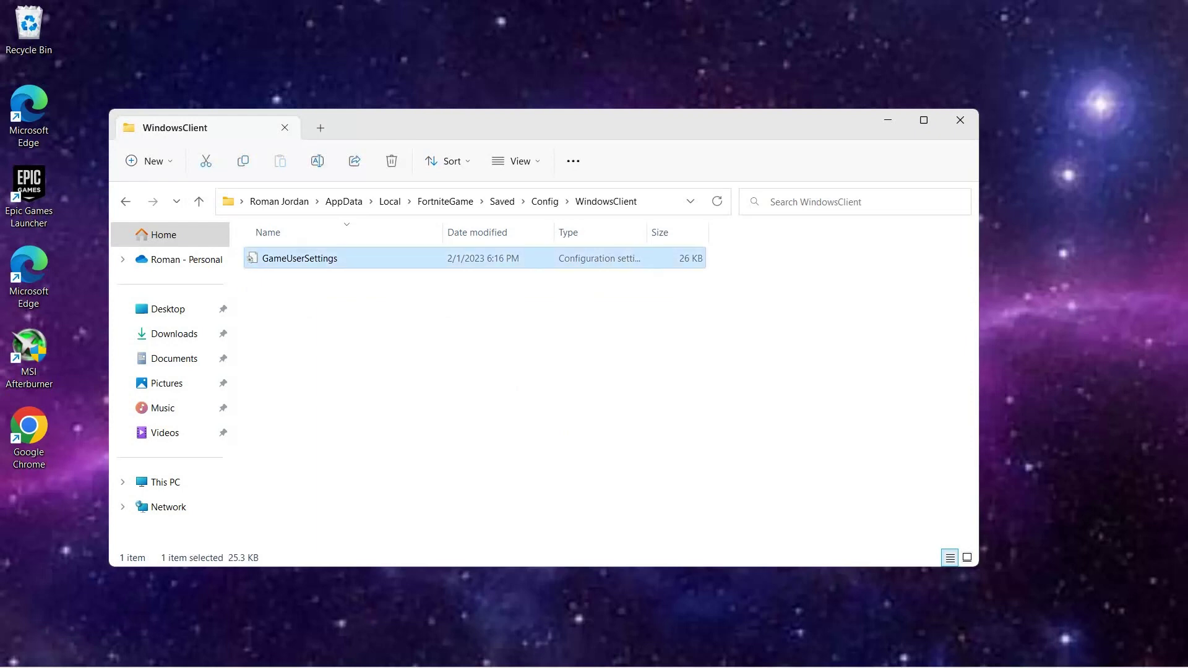
left_click(934, 14)
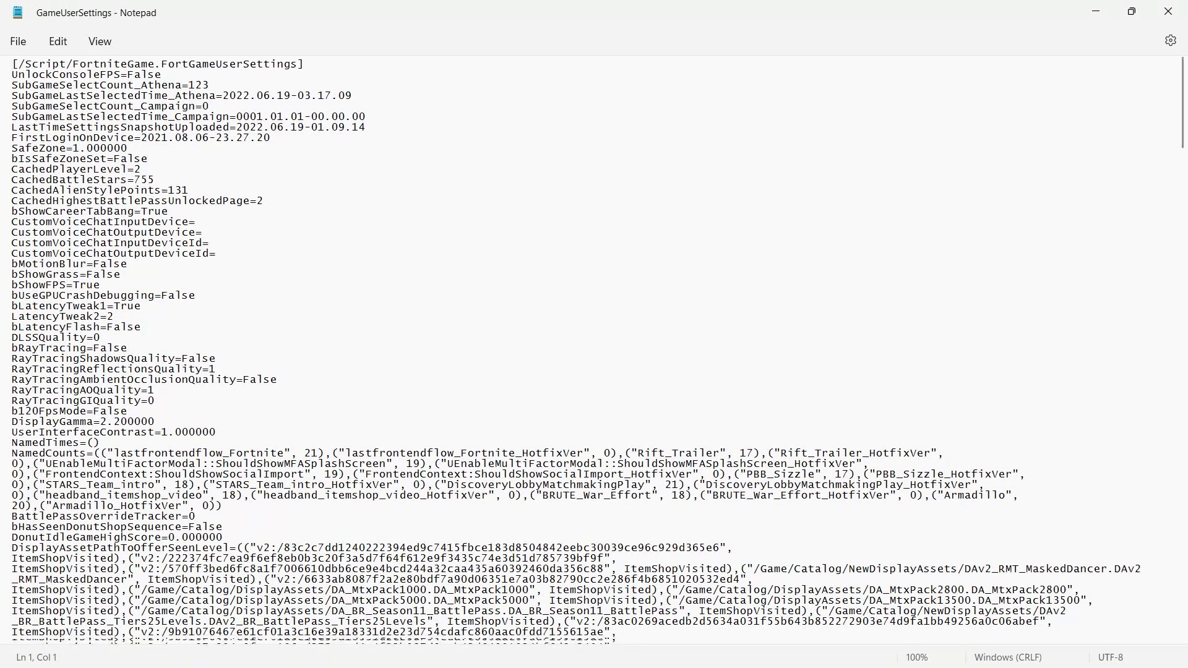
- Examine the GameUserSettings entries, from motion blur, grass, latency and ray tracing down to the resolution and frame rate limit
scroll(598, 349, "down", 1)
scroll(598, 350, "down", 1)
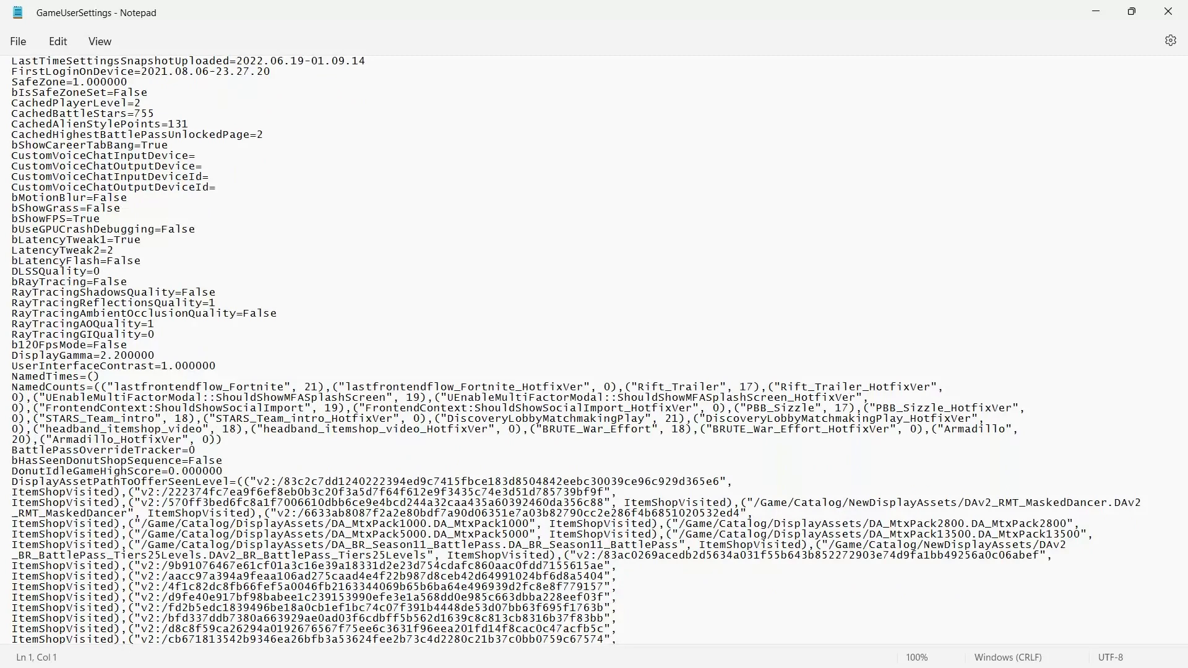
scroll(598, 350, "down", 1)
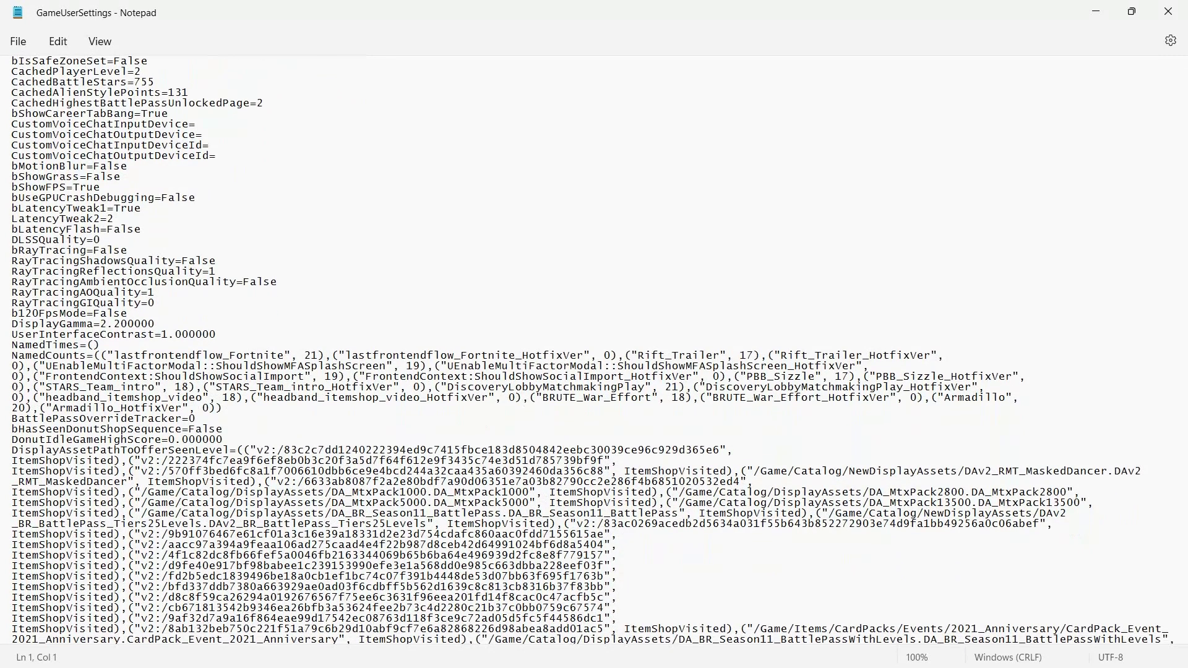
scroll(598, 350, "down", 1)
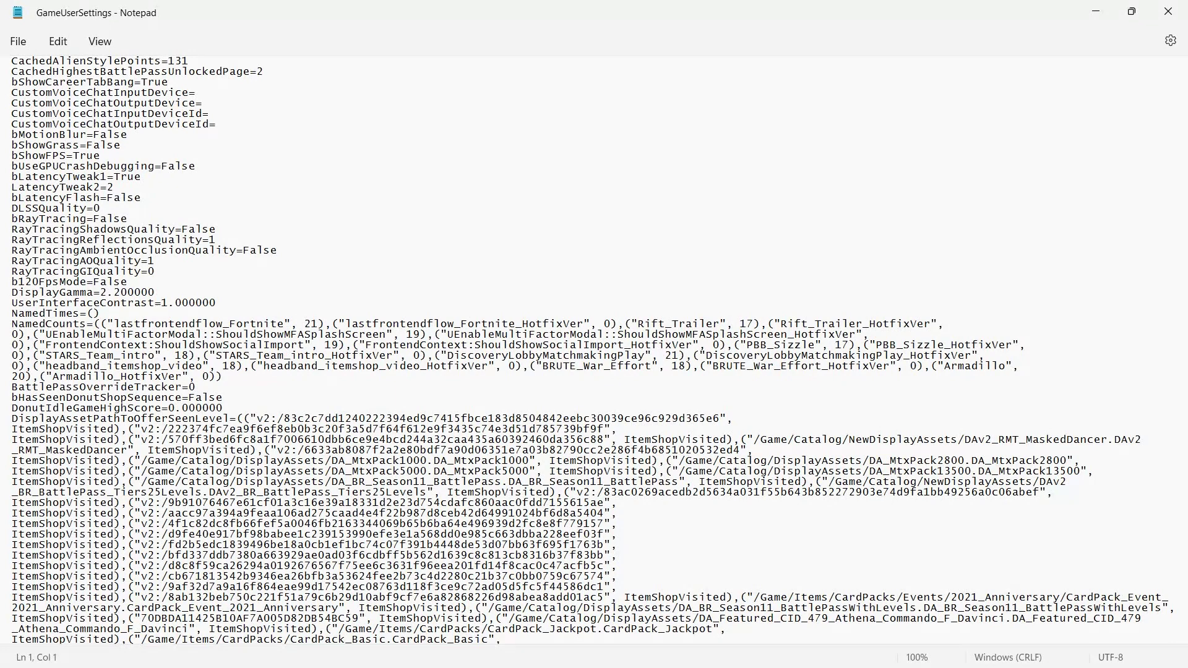
key("Down")
key("Down")
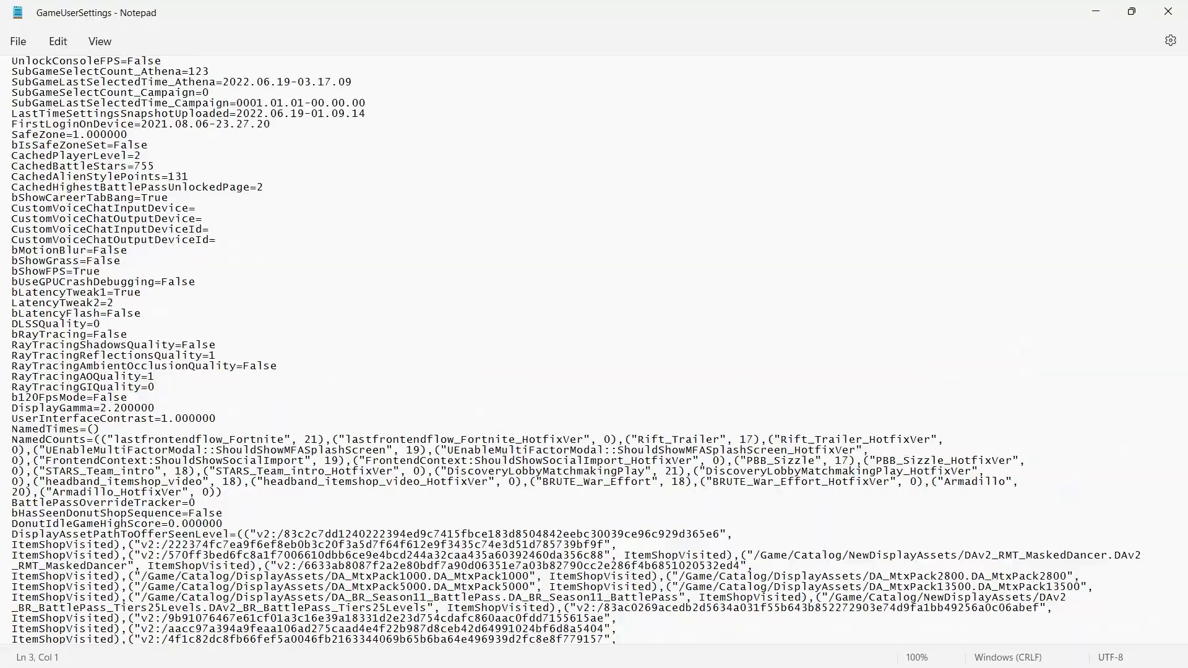
scroll(594, 350, "up", 1)
scroll(594, 350, "down", 20)
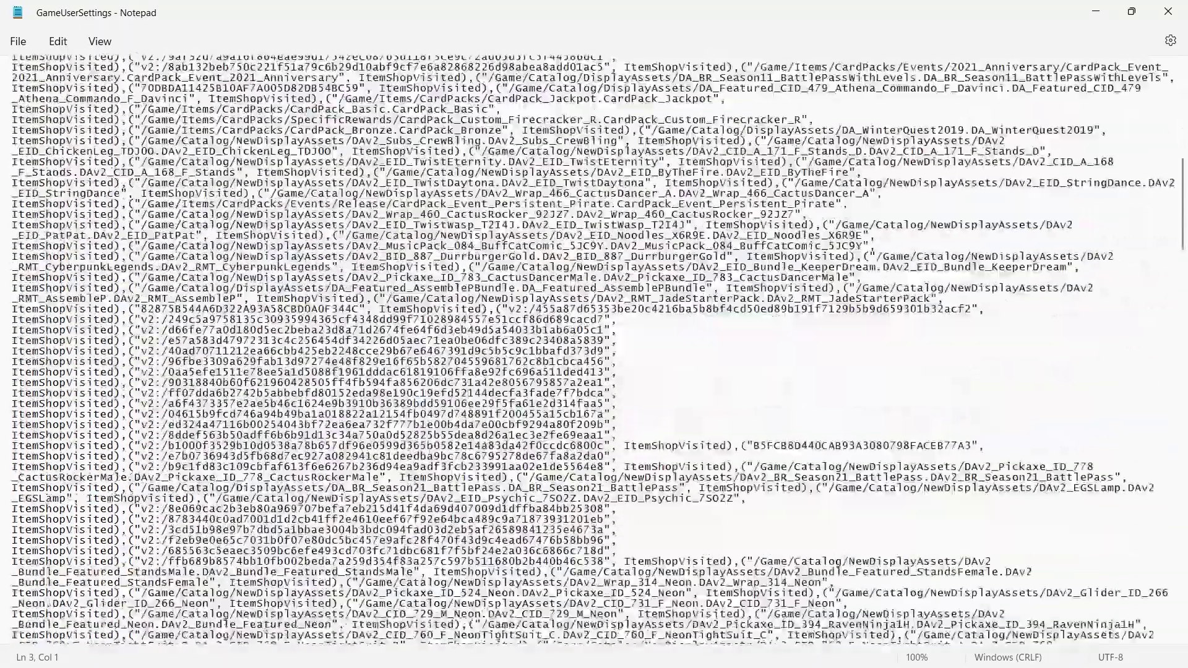
scroll(594, 350, "down", 15)
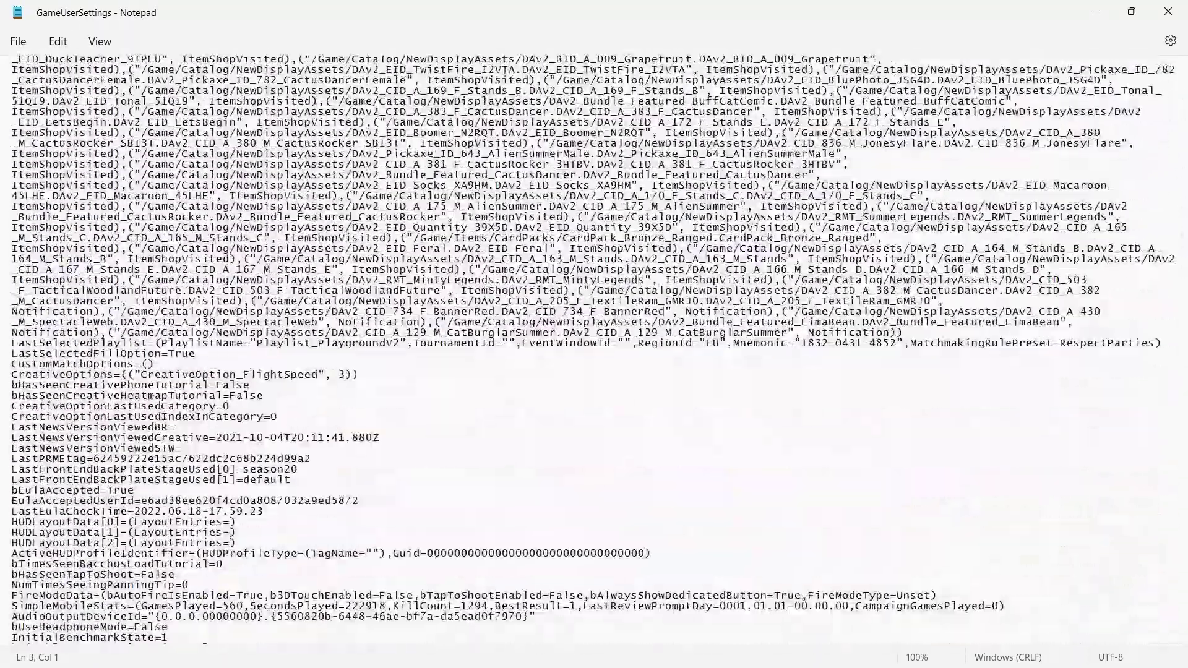
scroll(594, 349, "down", 7)
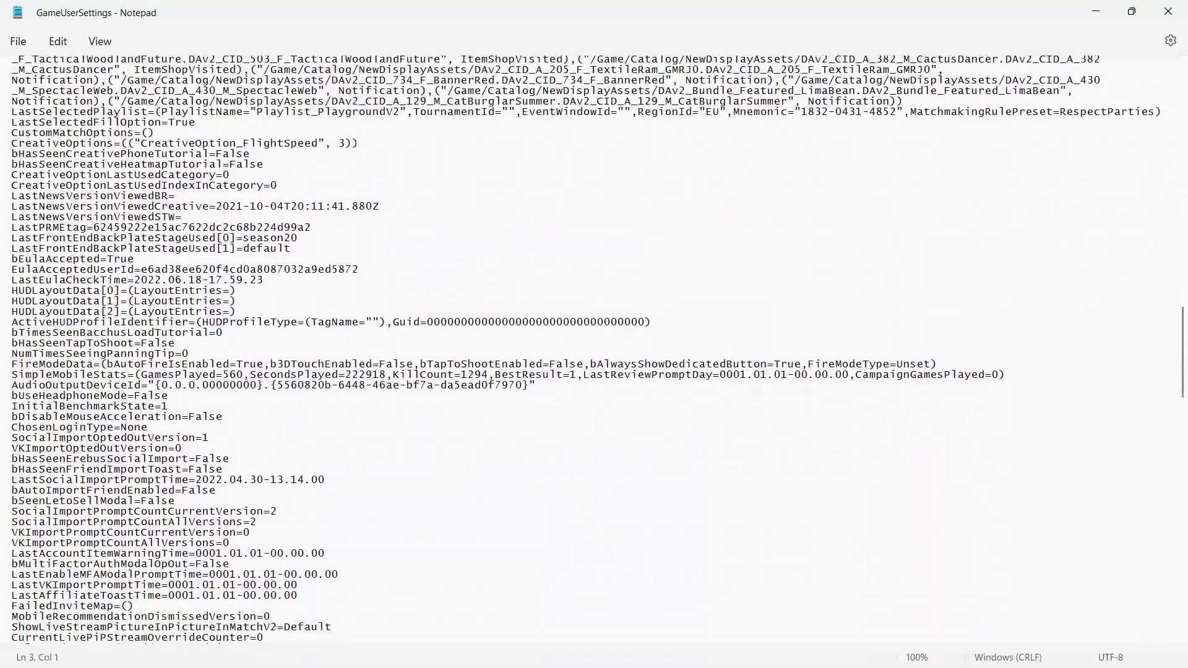
scroll(594, 349, "down", 5)
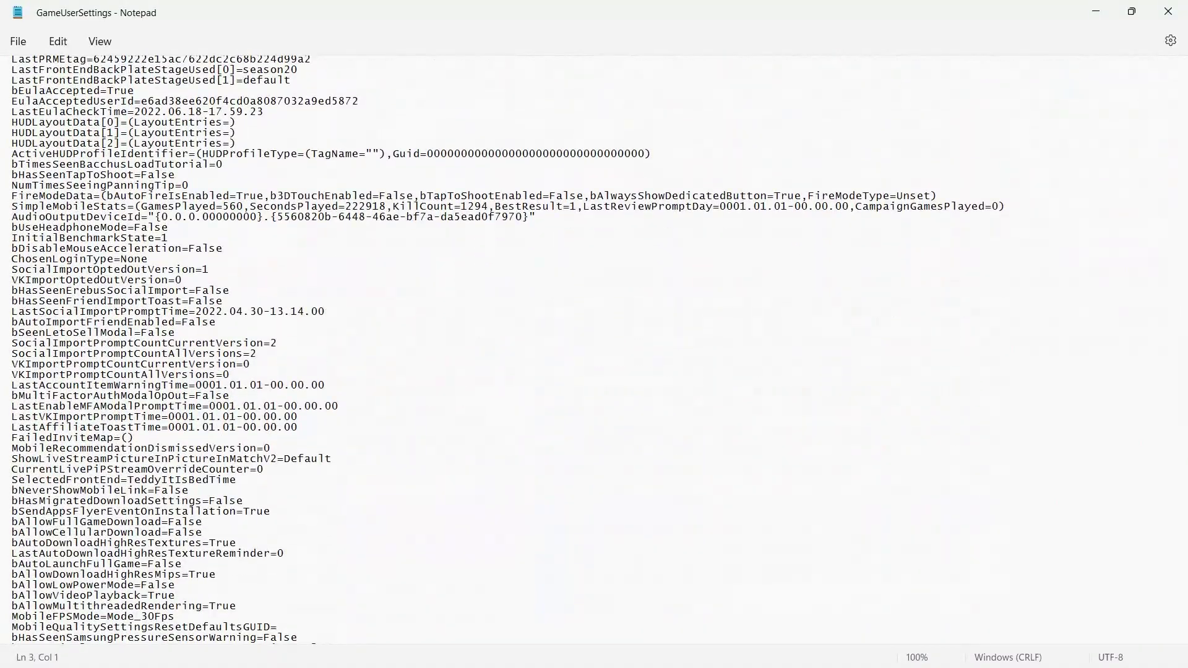
scroll(594, 349, "down", 5)
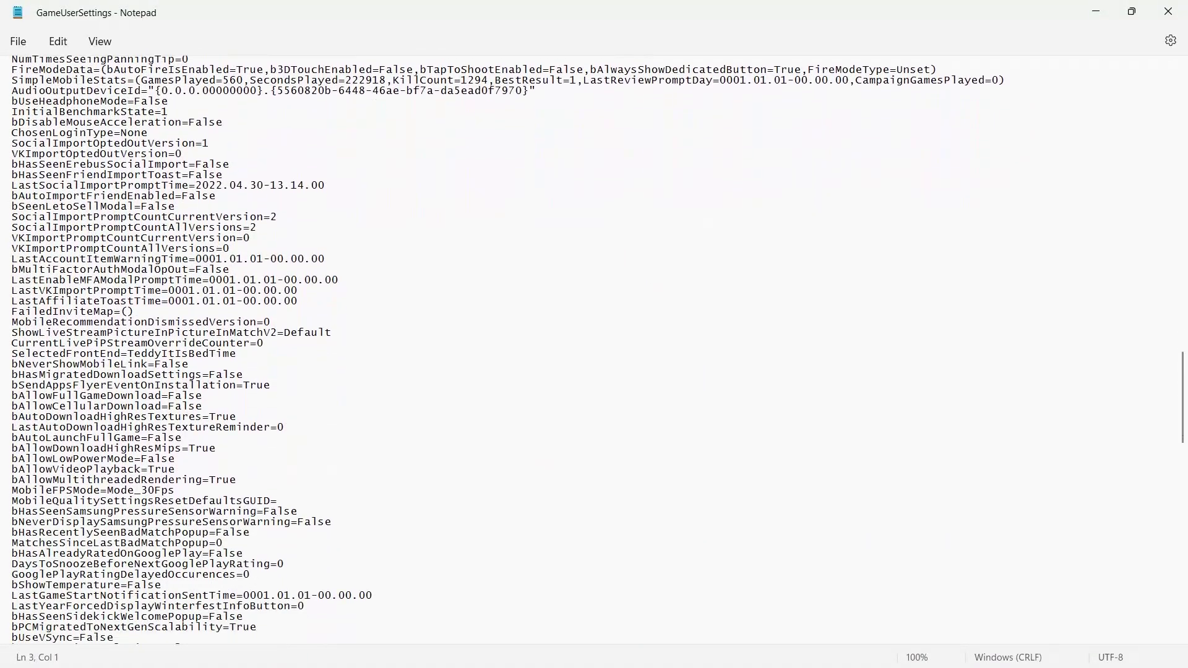
scroll(594, 350, "down", 5)
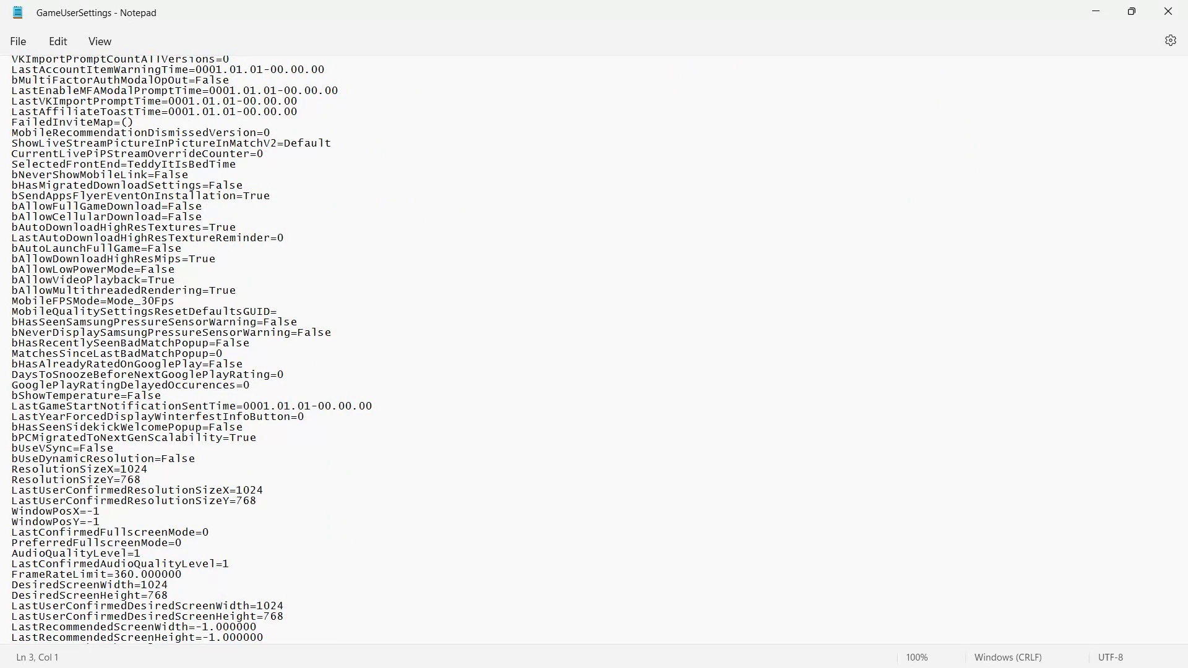
- Review the V-sync, dynamic resolution, screen size, fullscreen mode and frame rate limit entries further down the file again
key("Down")
key("Down")
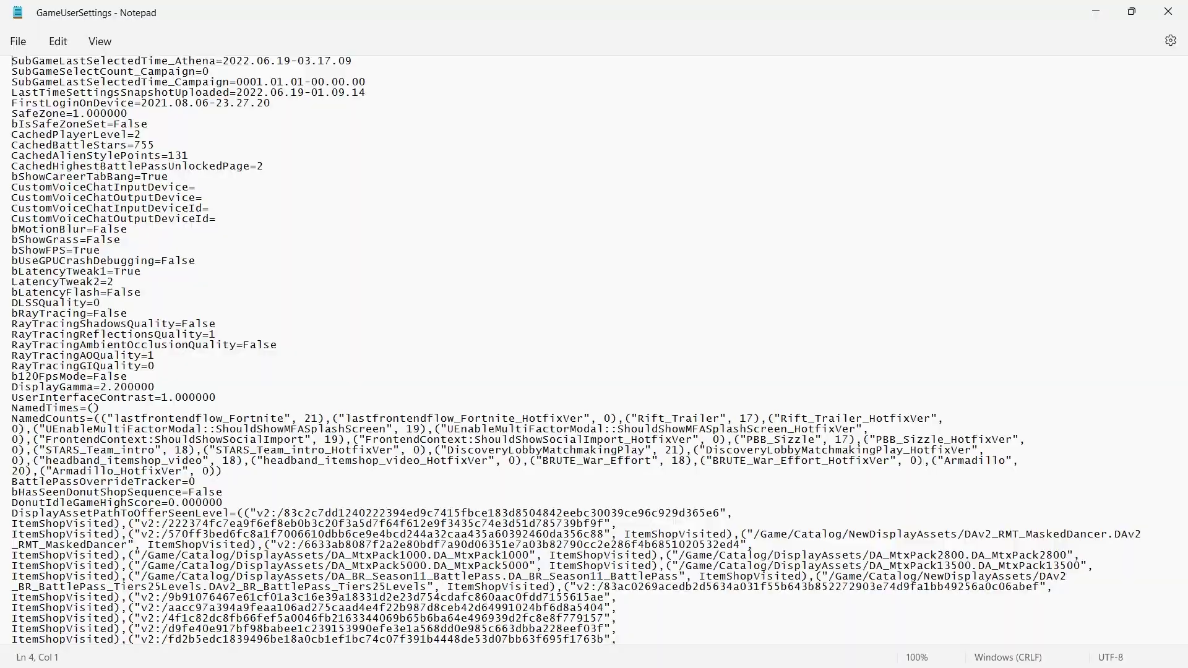
scroll(594, 349, "down", 20)
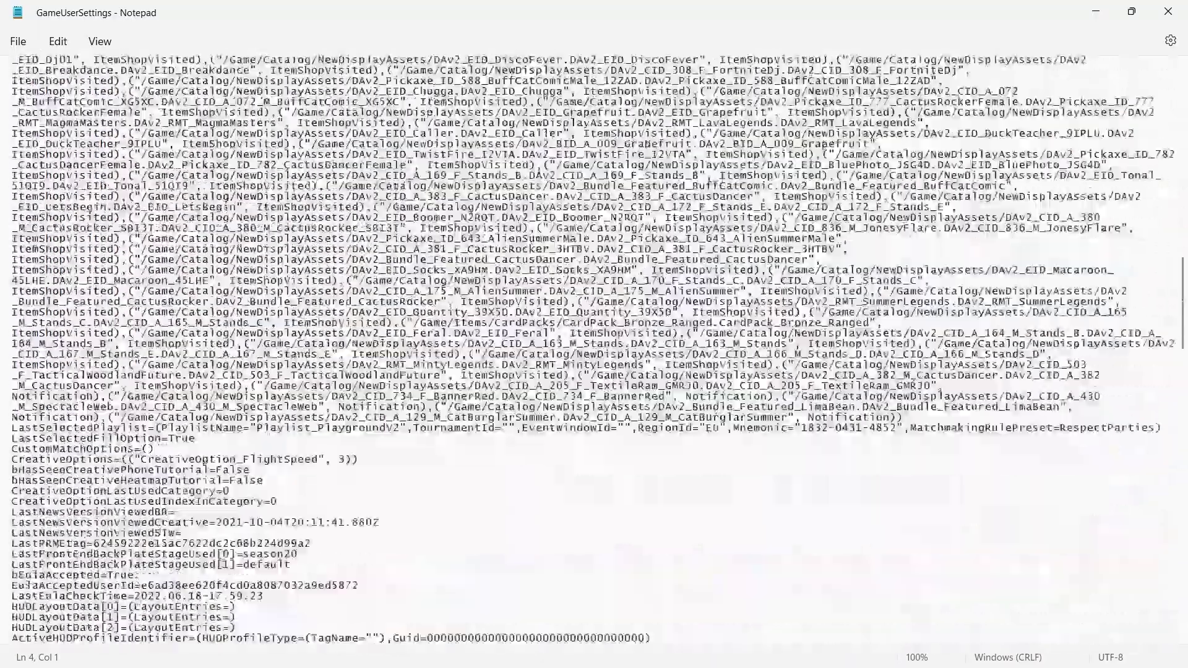
scroll(594, 350, "down", 11)
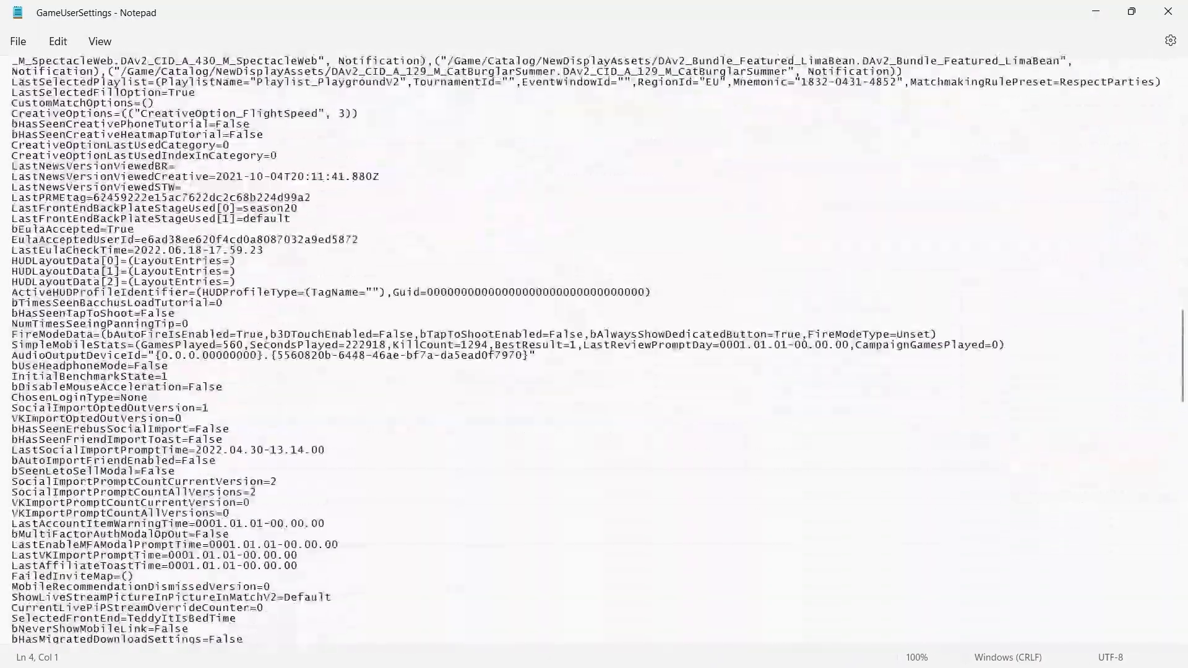
scroll(594, 349, "down", 11)
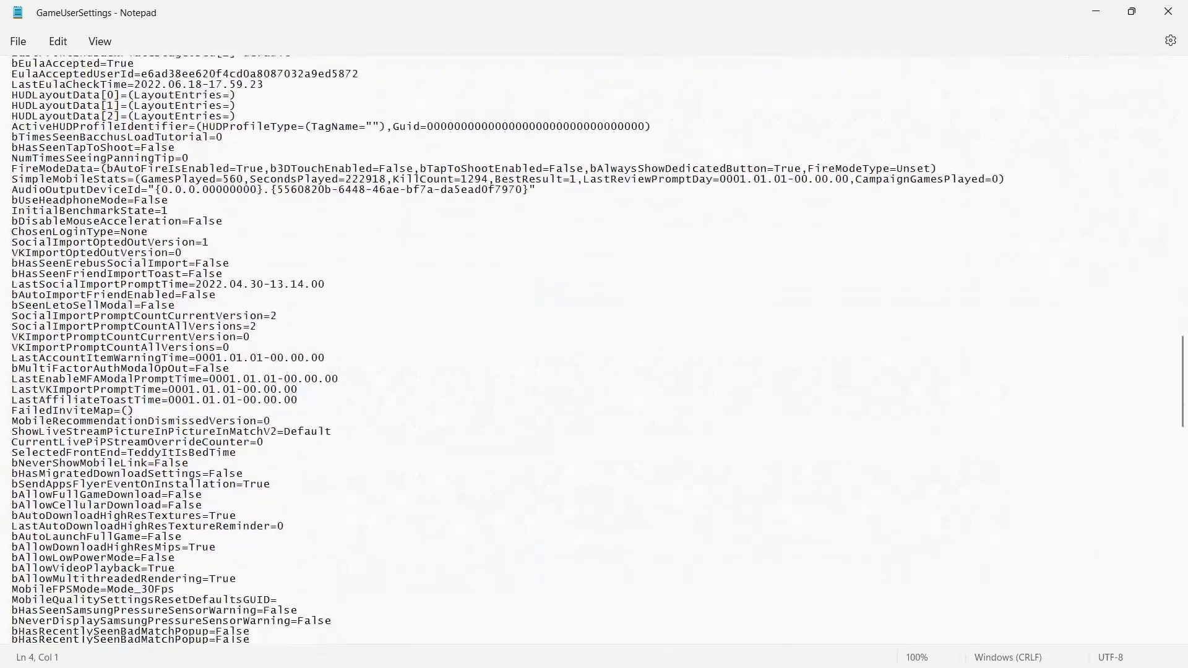
scroll(594, 350, "down", 6)
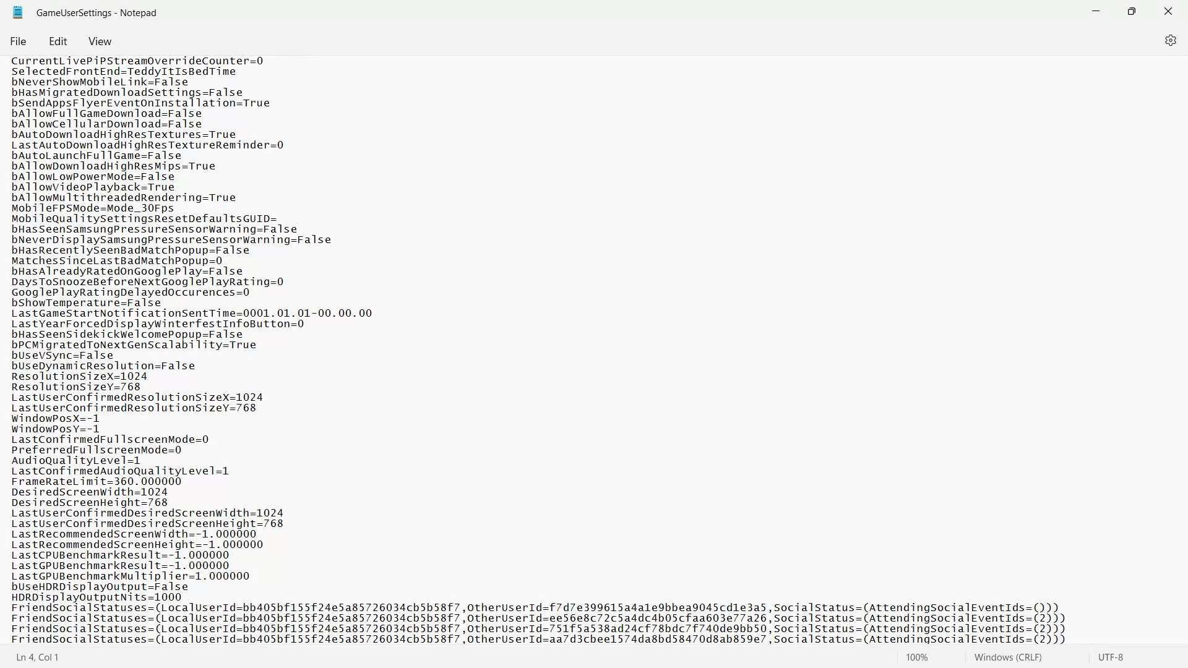
key("Up")
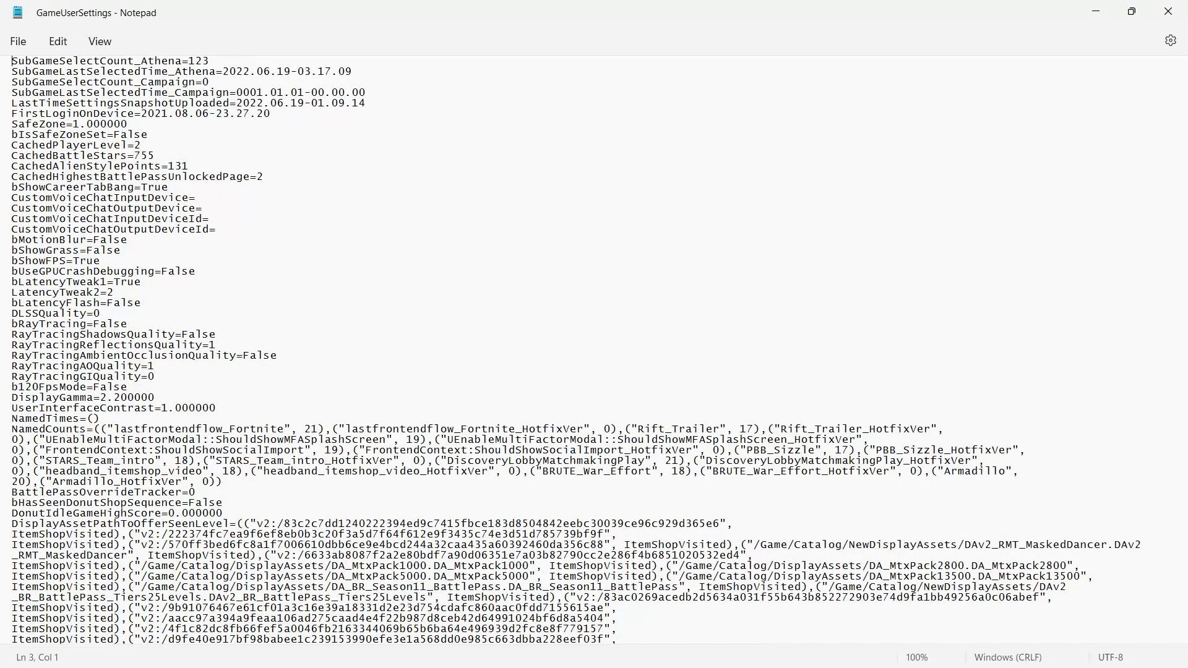
scroll(594, 351, "down", 20)
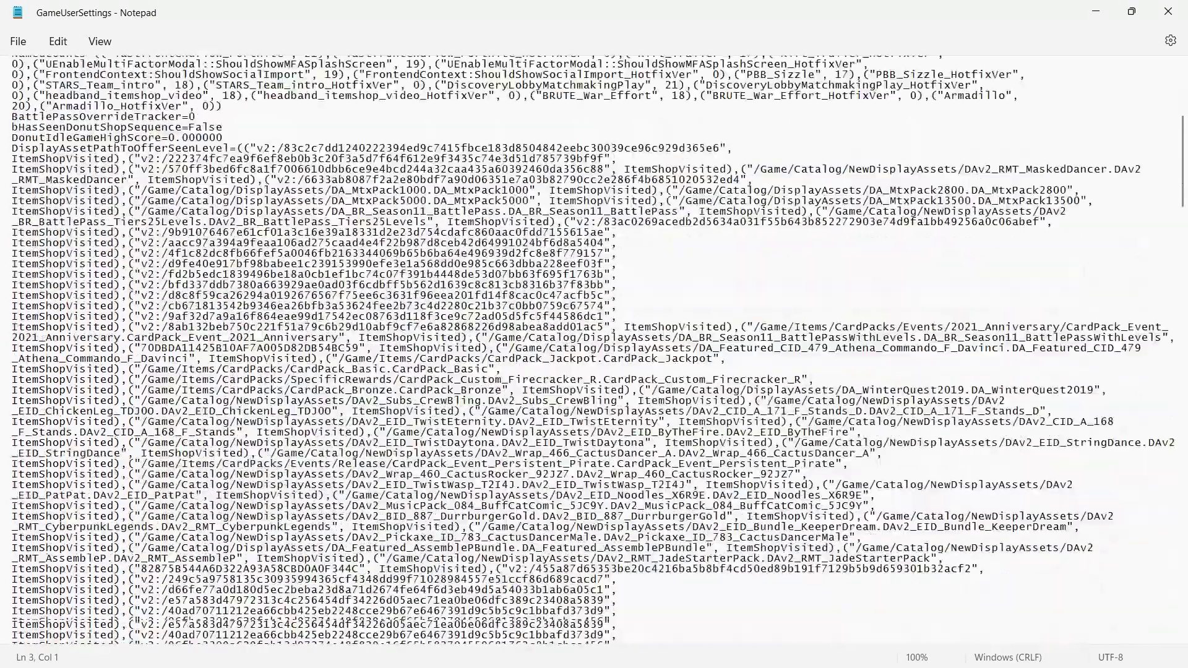
scroll(594, 351, "down", 20)
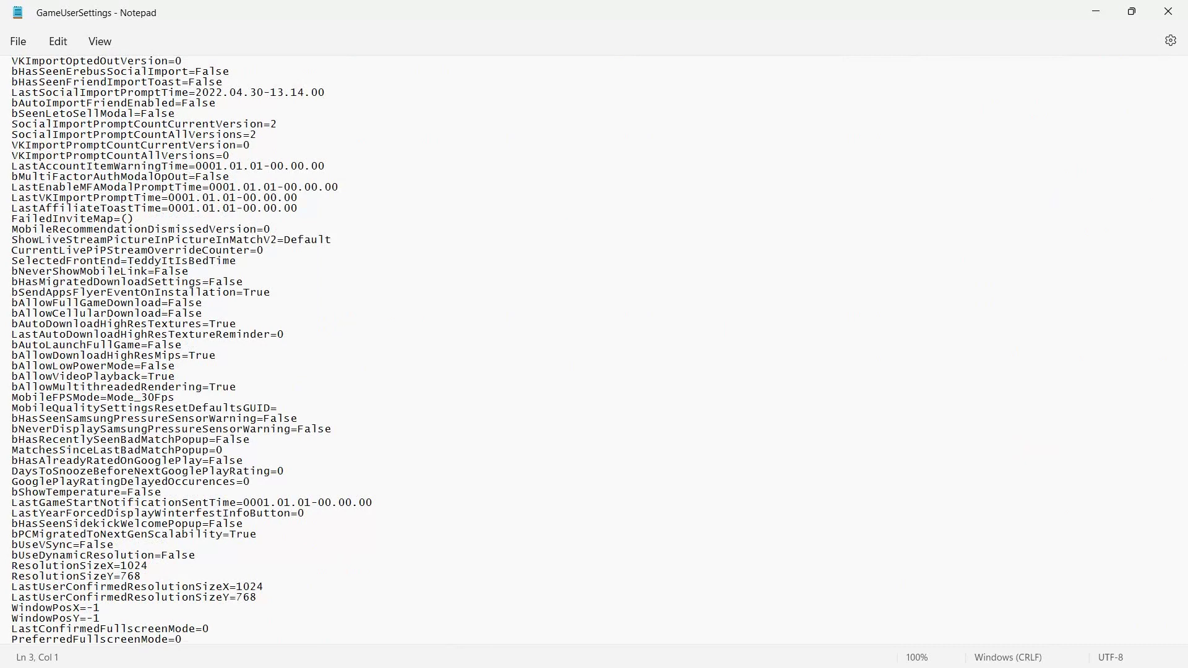
scroll(594, 351, "down", 2)
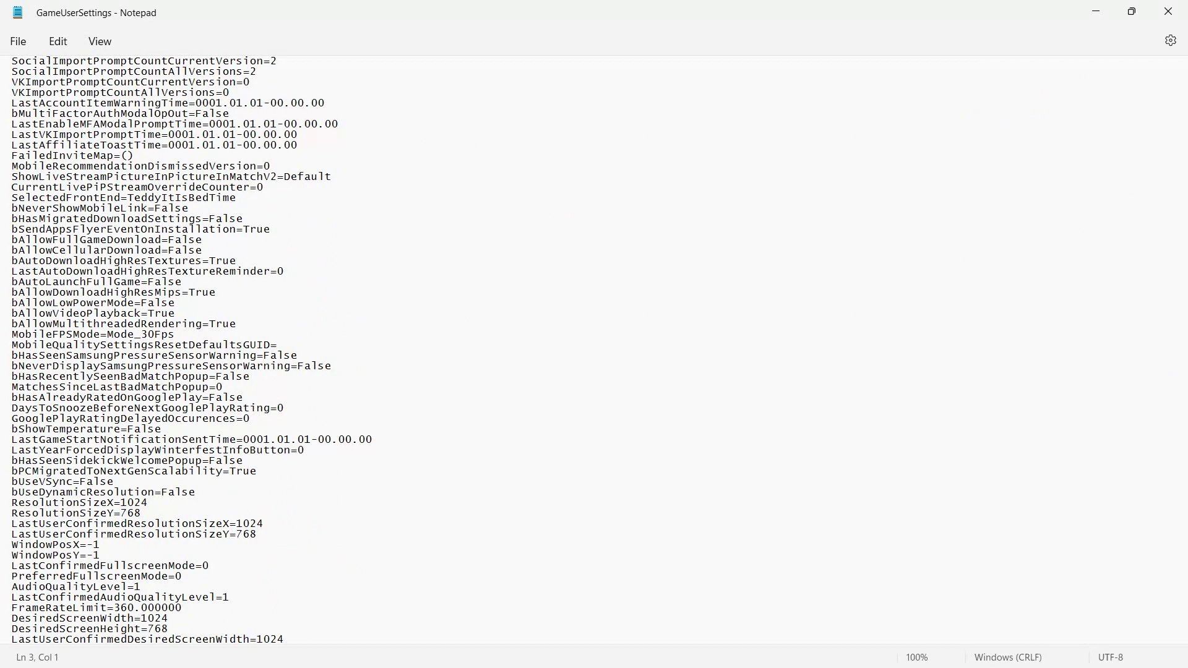
- Look over the remaining GameUserSettings entries down to the recent player encounters, and close the file and its WindowsClient folder window
left_click(264, 524)
mouse_move(264, 524)
left_mouse_down()
mouse_move(121, 535)
mouse_move(264, 524)
mouse_move(11, 524)
mouse_move(264, 524)
left_mouse_up()
scroll(594, 349, "down", 3)
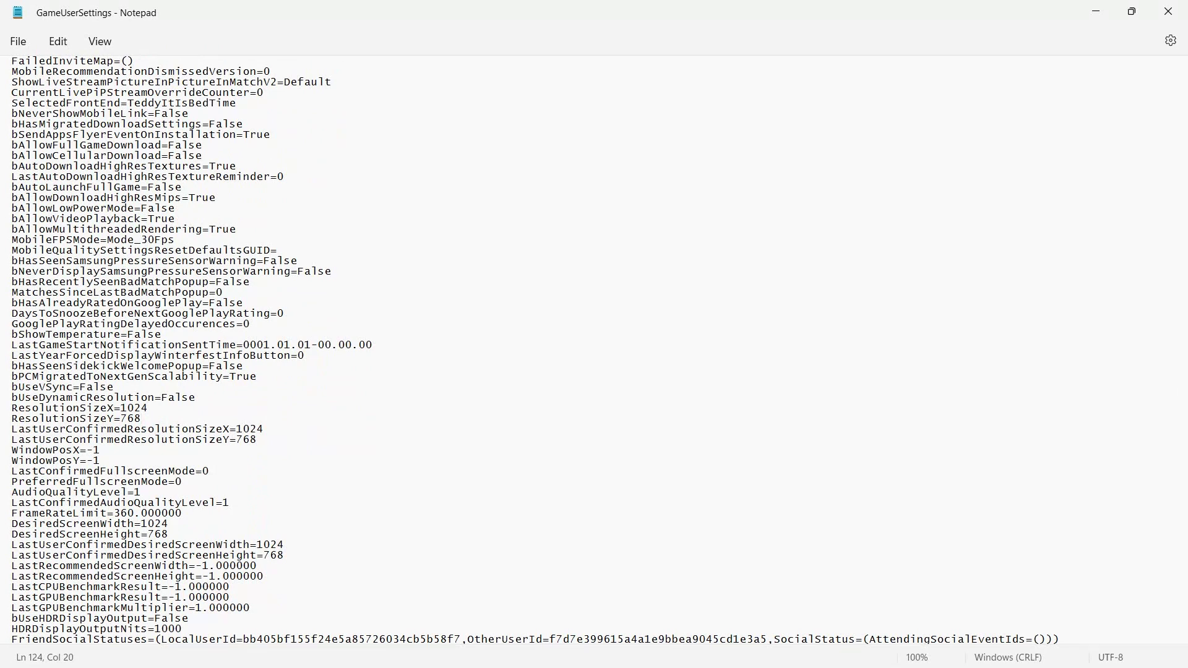
scroll(594, 349, "down", 4)
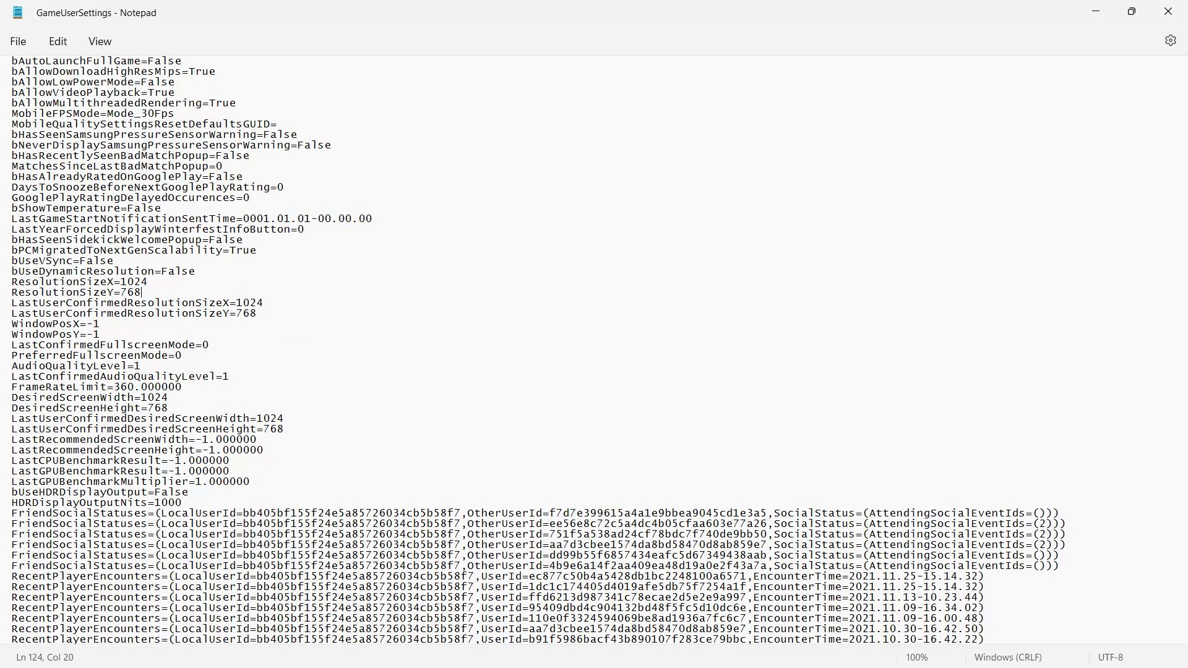
scroll(594, 349, "down", 1)
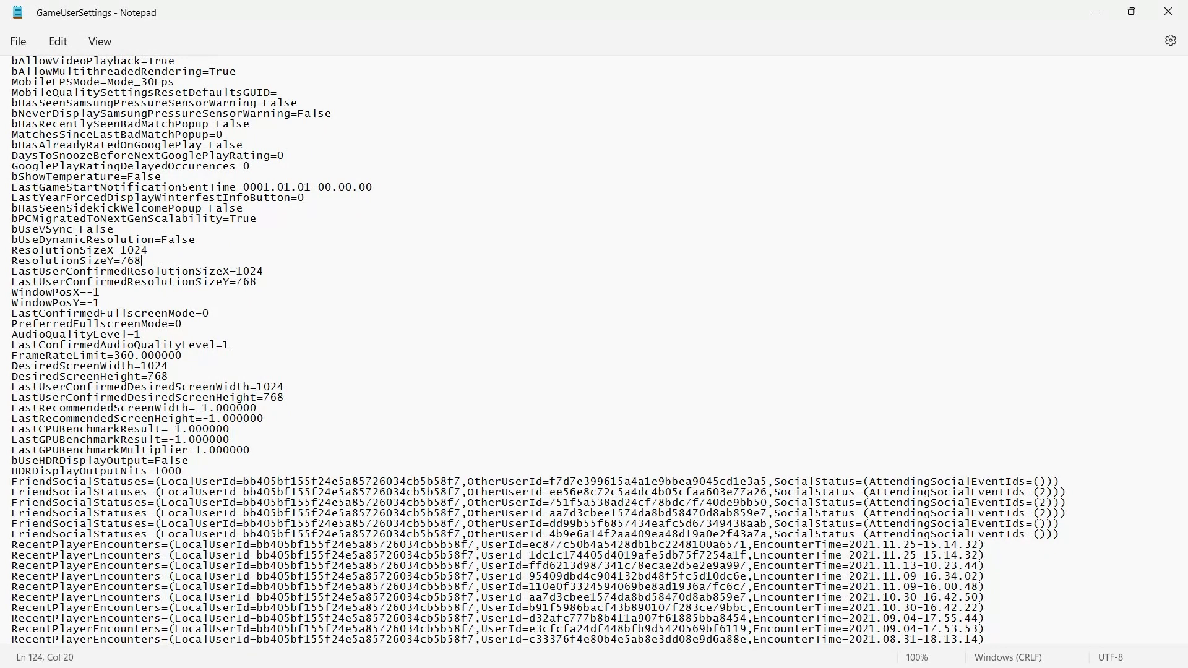
left_click(1167, 11)
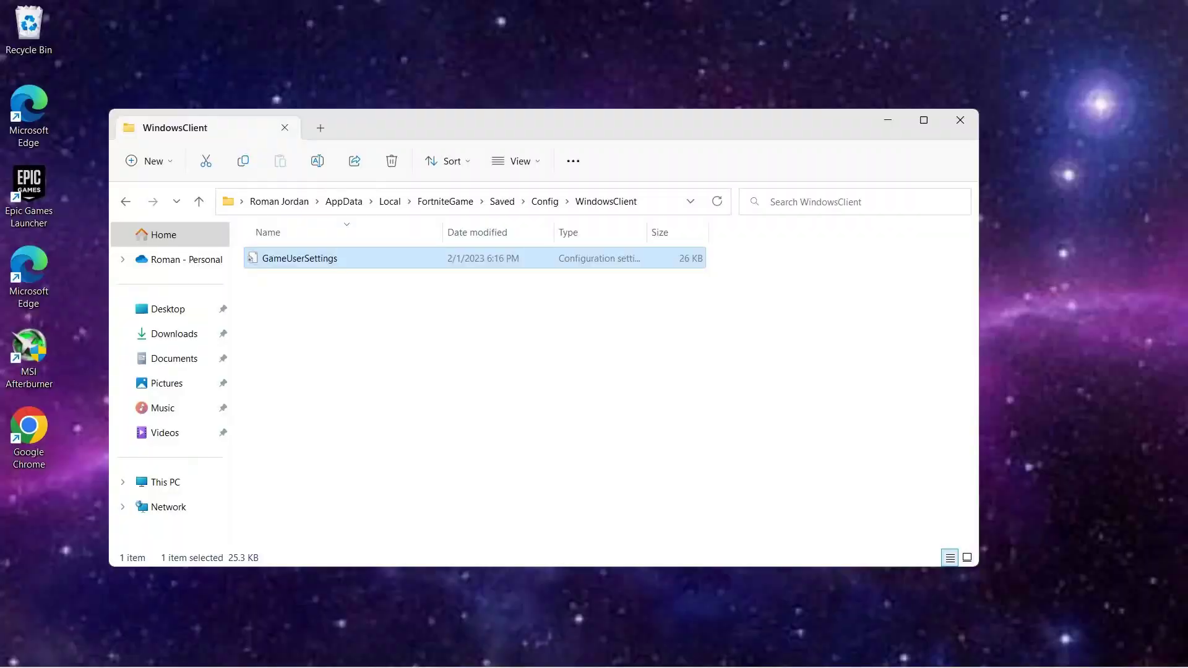
left_click(960, 120)
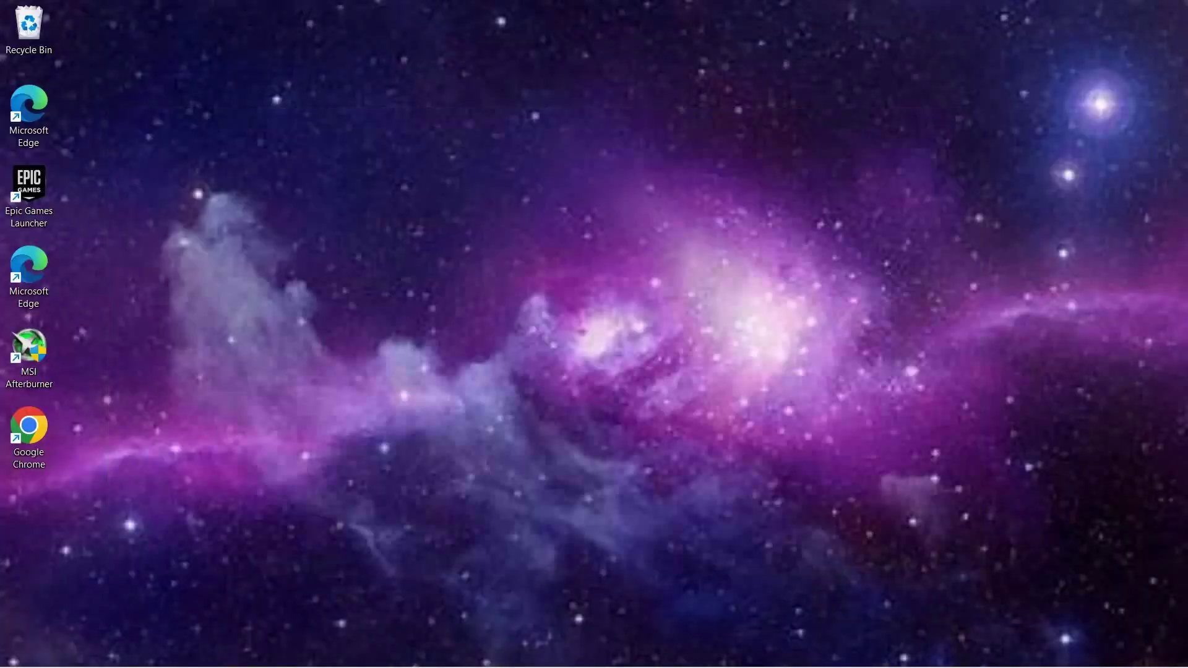
- Open the temporary files folder by running %temp% from the Run dialog
key("super+r")
left_click_drag(148, 504, 612, 167)
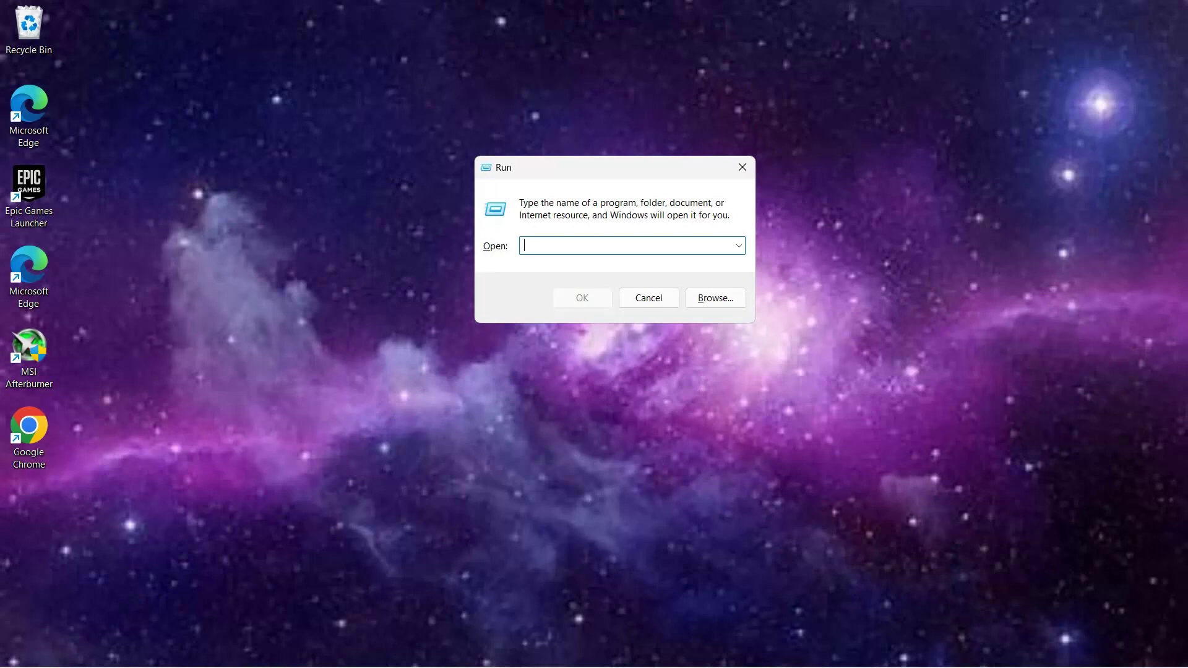
type("%temp%")
key("Return")
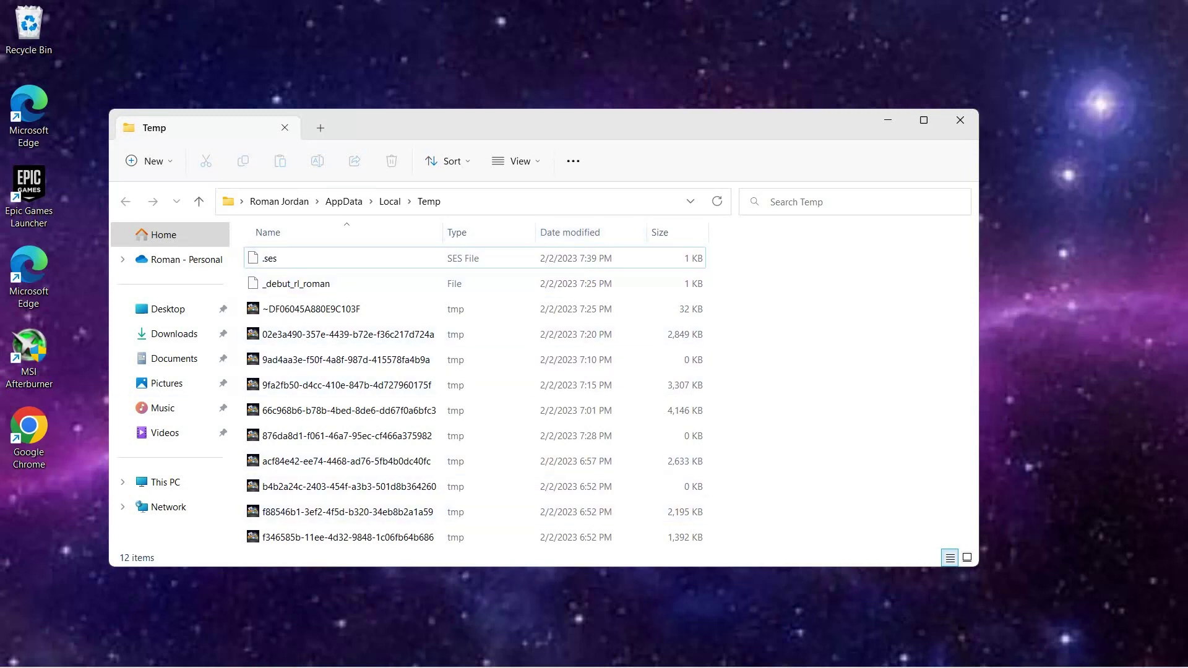
left_click(476, 258)
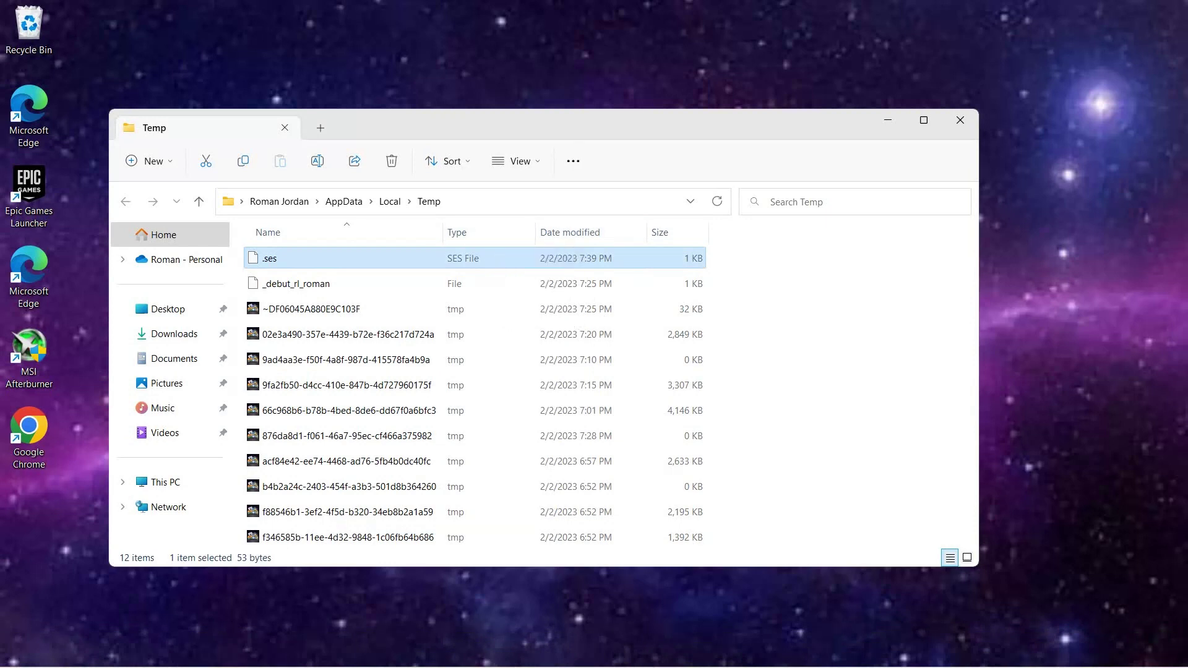
left_click(675, 162)
left_click_drag(598, 244, 495, 549)
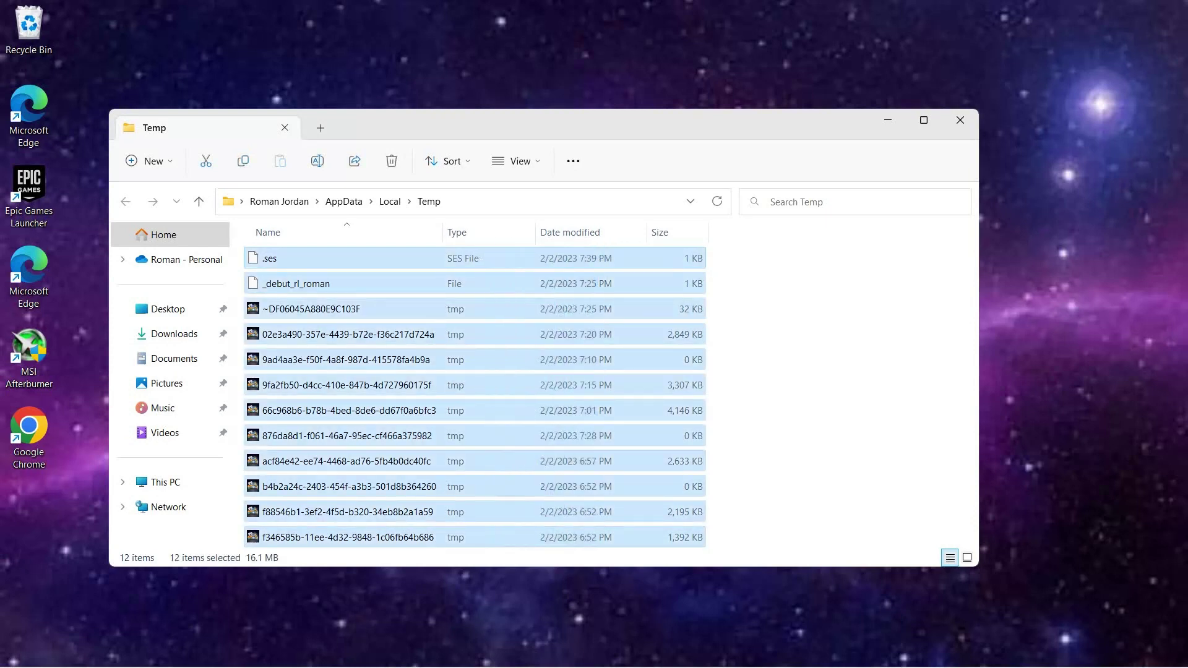
left_click_drag(709, 321, 534, 275)
right_click(534, 275)
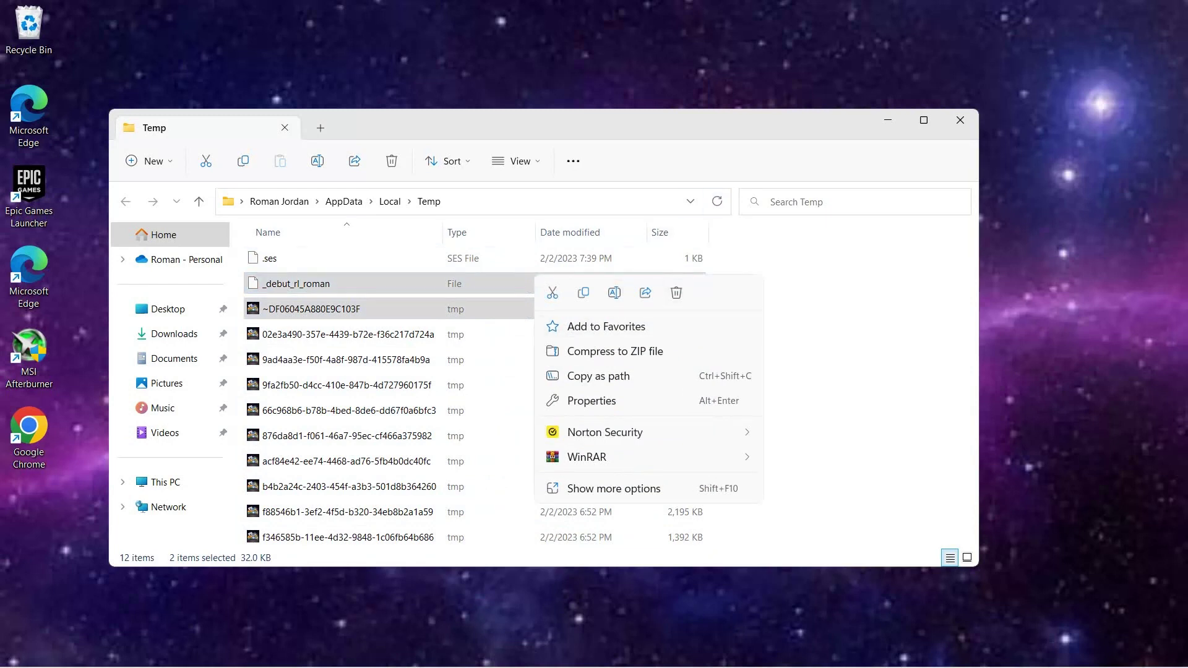
left_click(625, 260)
left_click(755, 260)
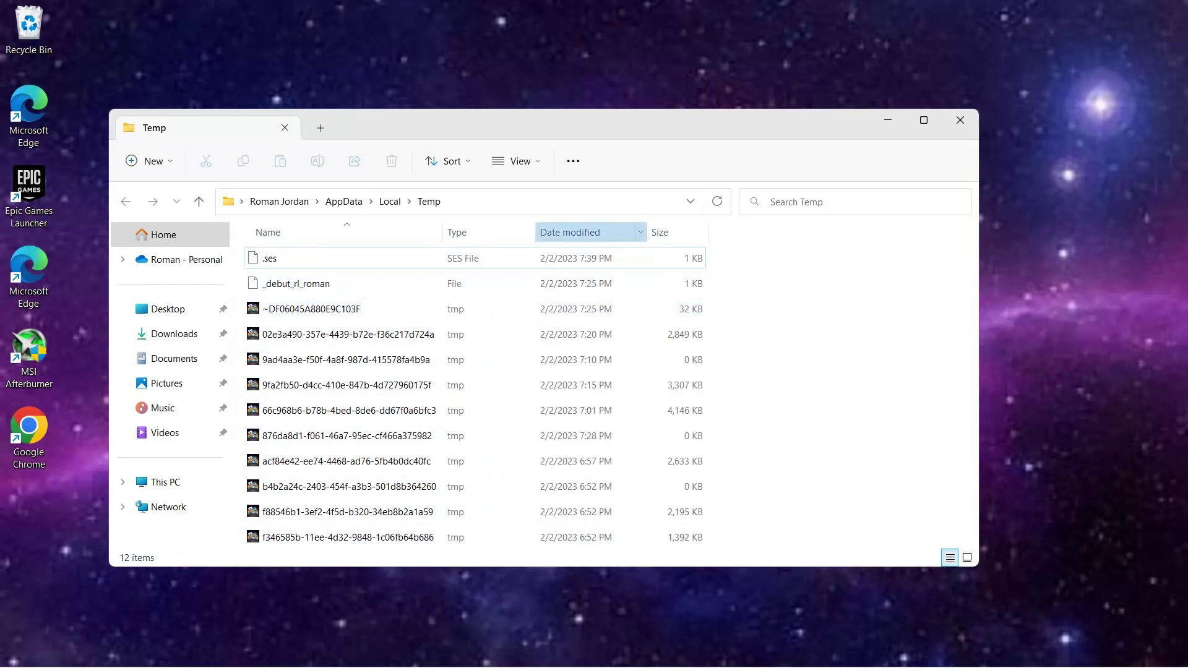
- Delete all files in the Temp folder, retrying once for all current in-use items before dismissing the File In Use dialog
key("ctrl+a")
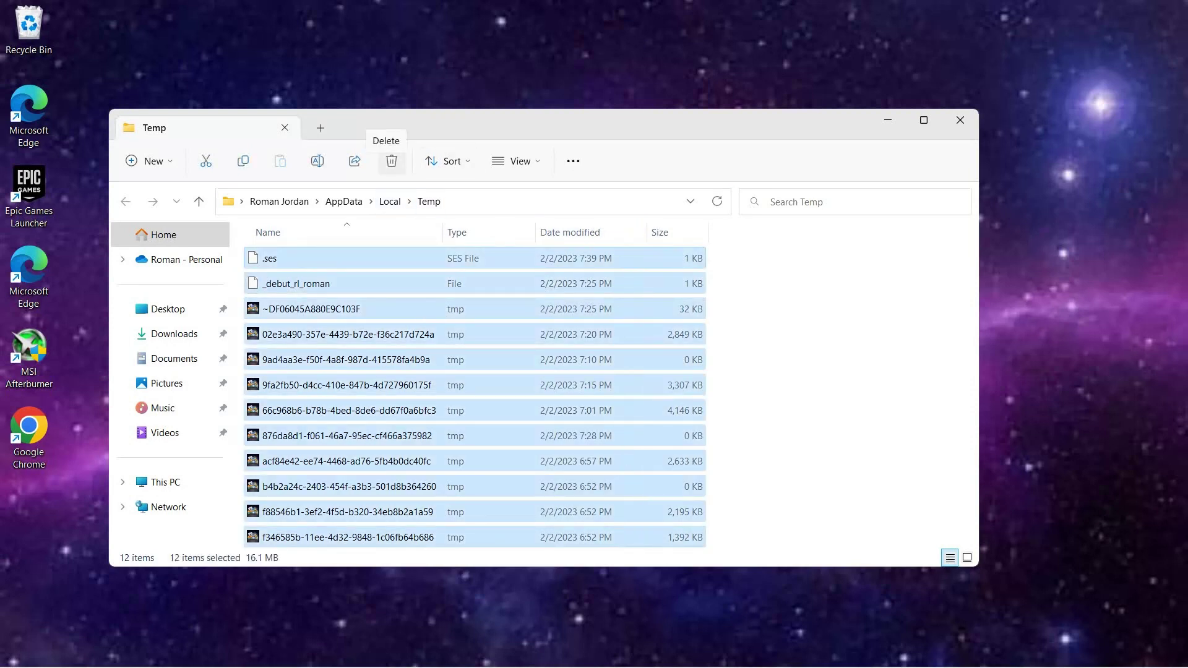
left_click(391, 161)
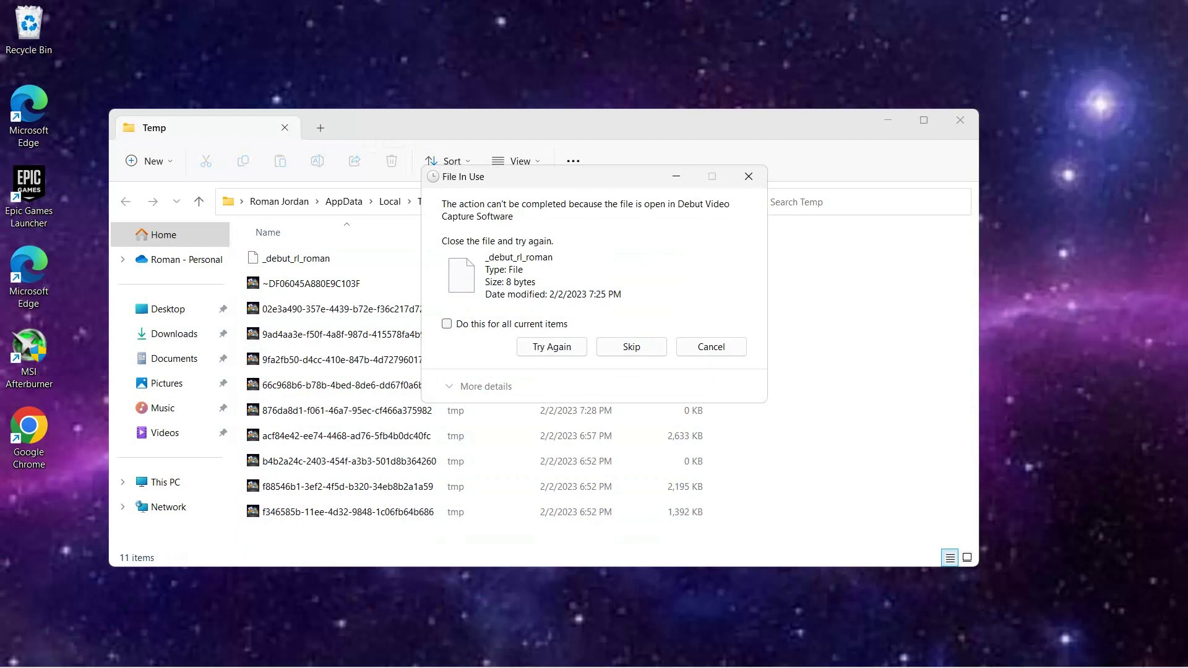
left_click(446, 324)
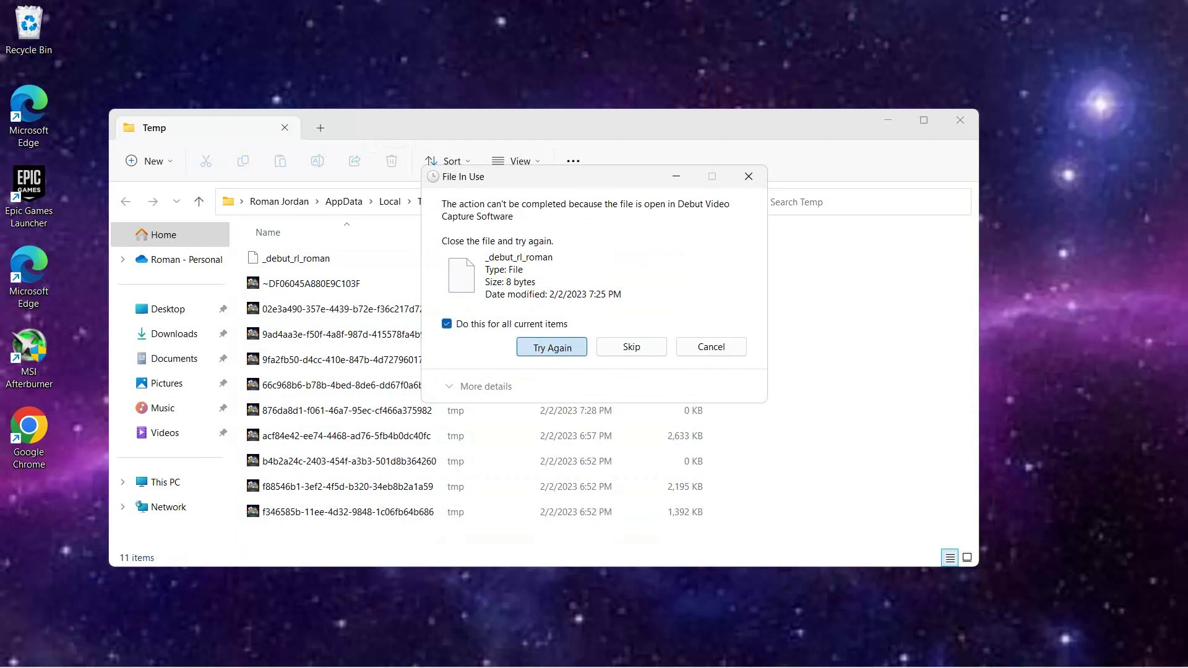
left_click(551, 347)
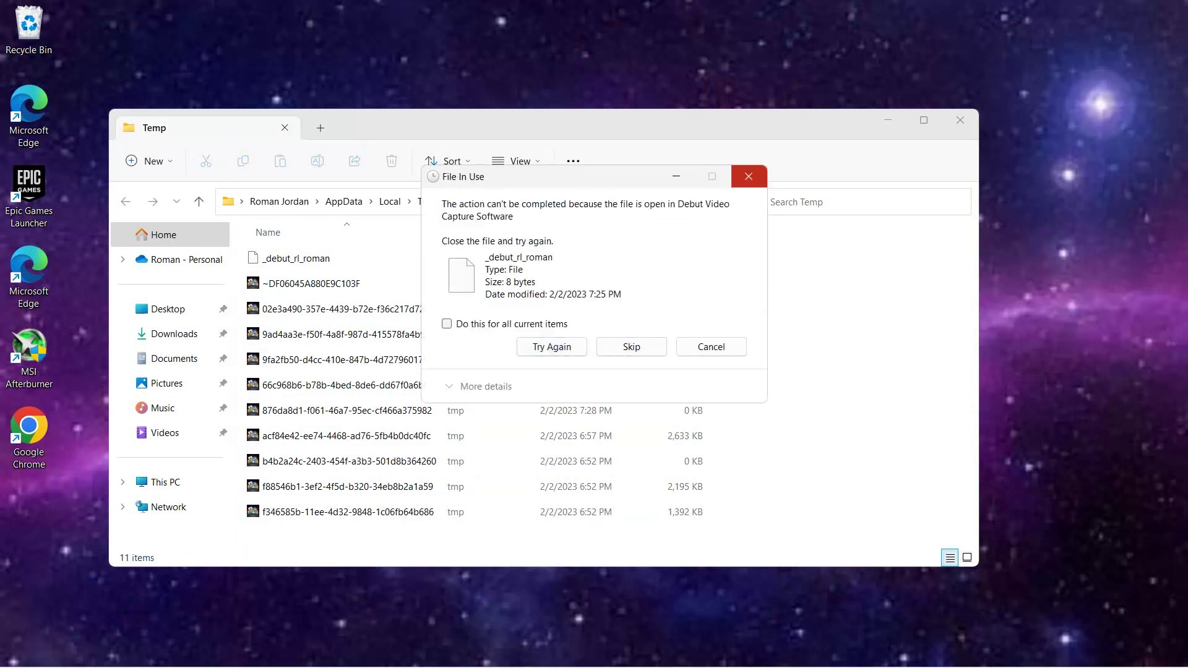
left_click(749, 176)
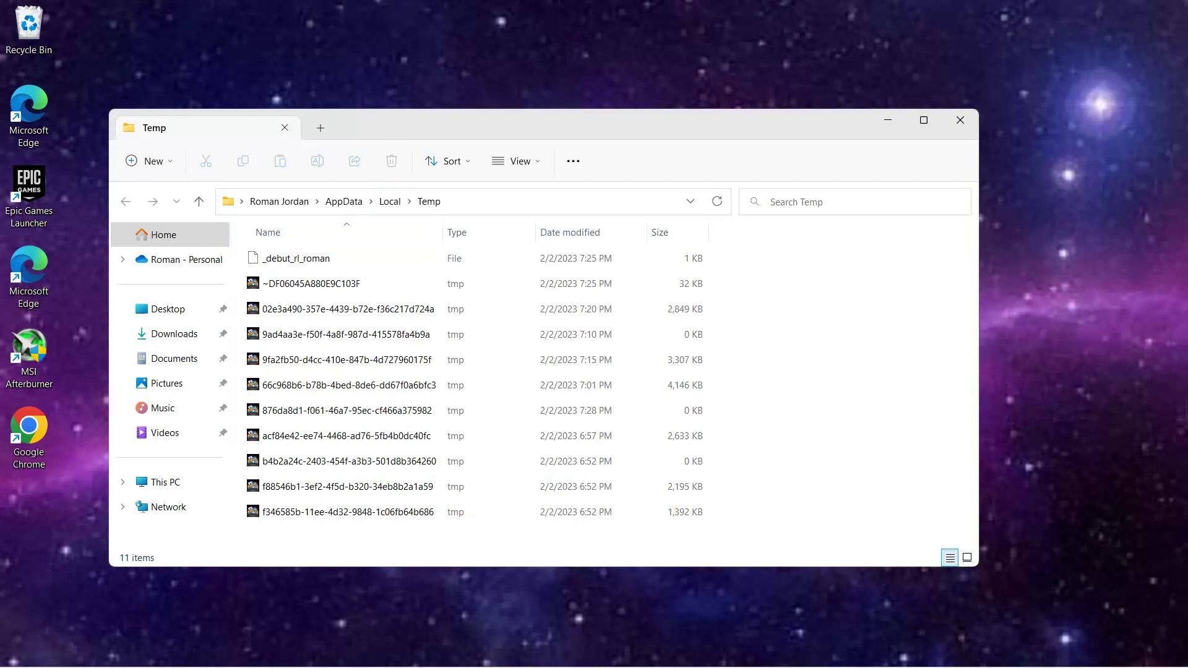
- Try again to delete the first ten files left in Temp, cancel at the in-use file, and close the folder window
left_click_drag(513, 251, 514, 498)
right_click(464, 324)
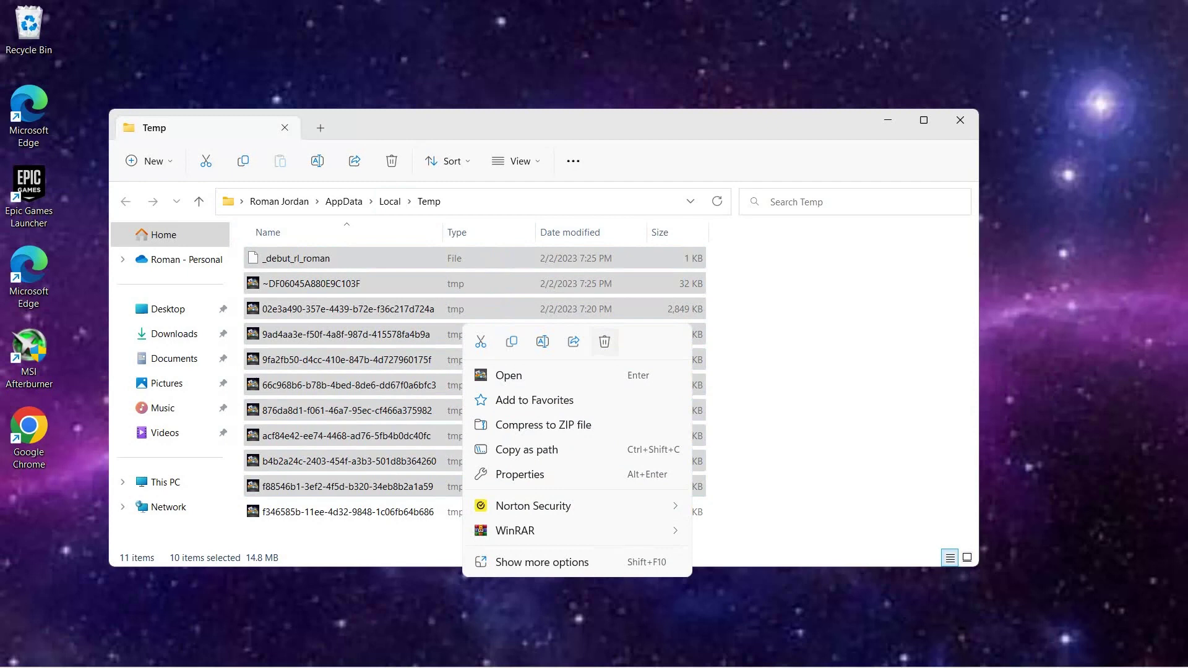
left_click(605, 341)
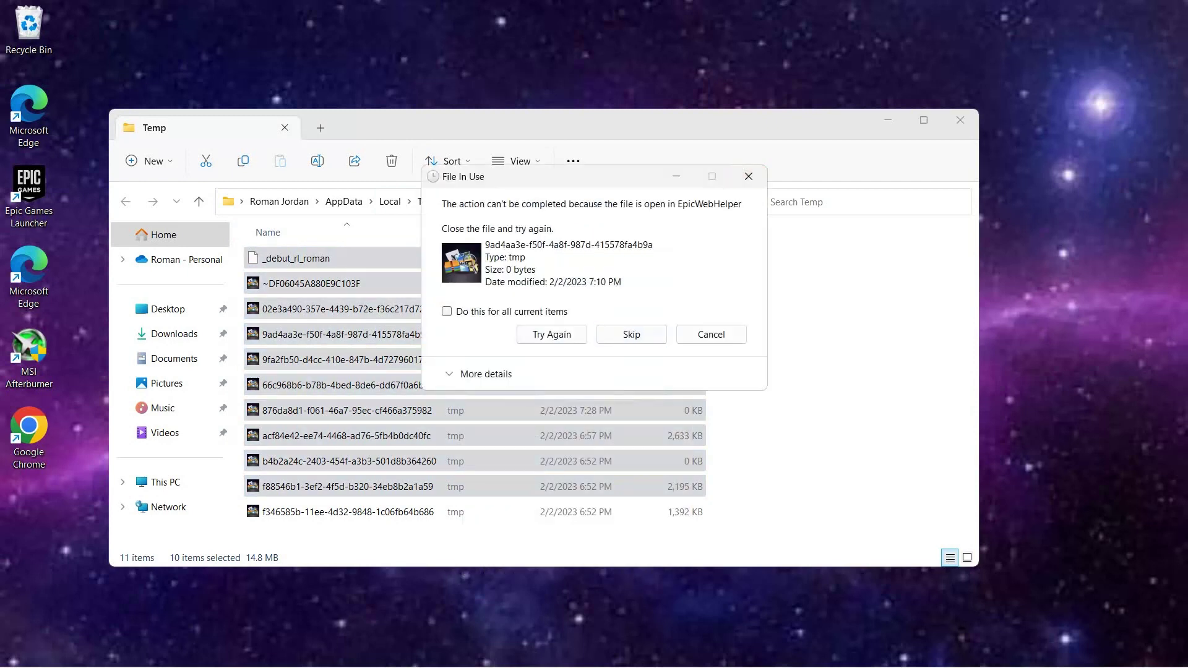
key("Escape")
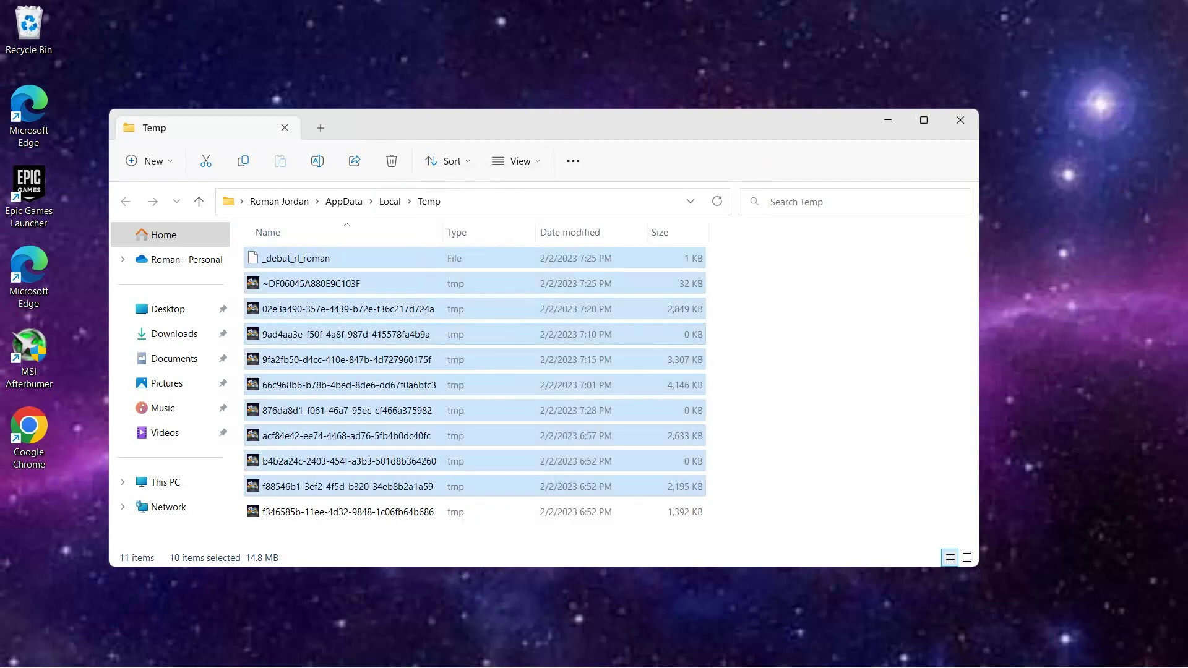
left_click(960, 120)
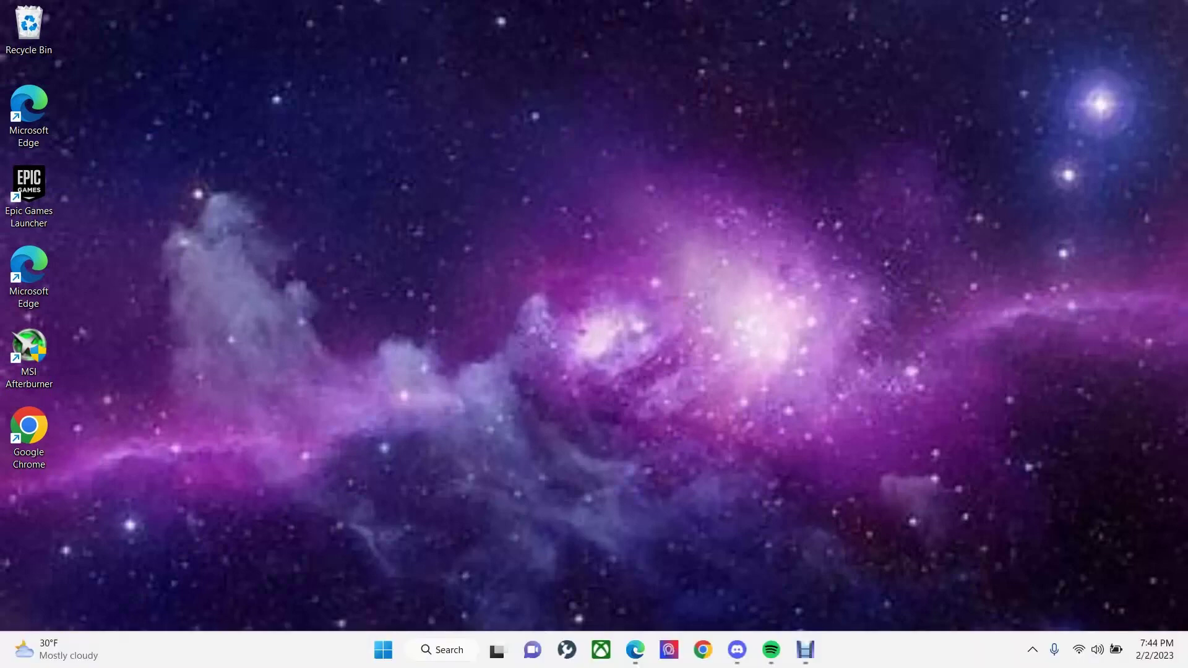
mouse_move(770, 650)
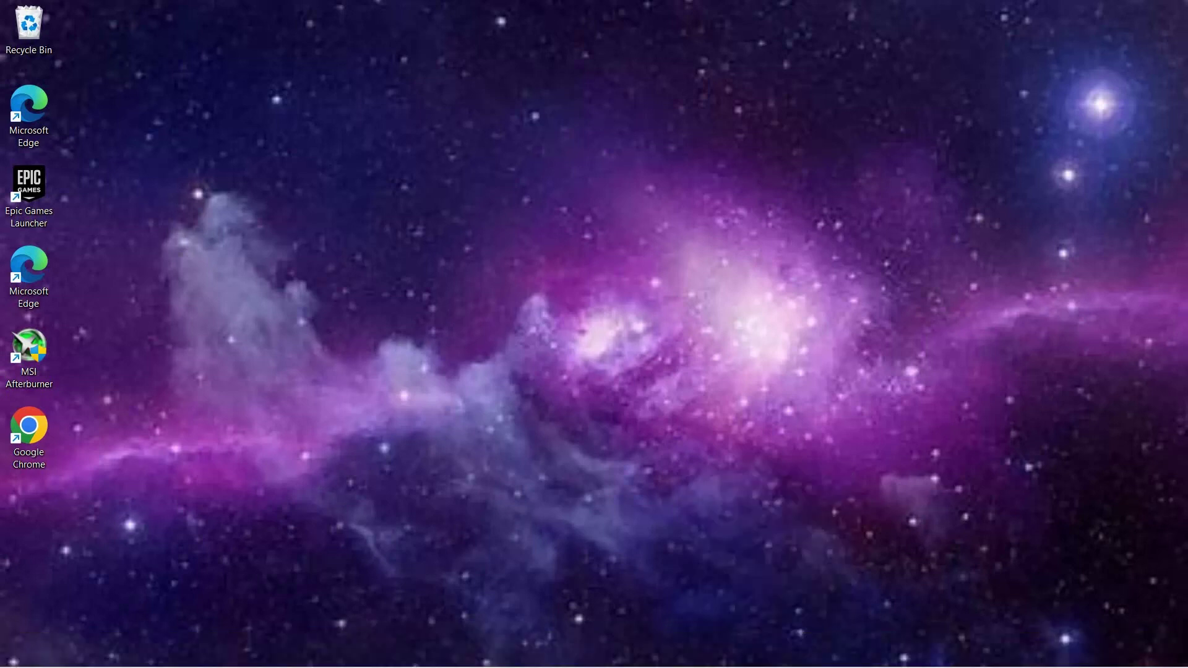
left_click(807, 649)
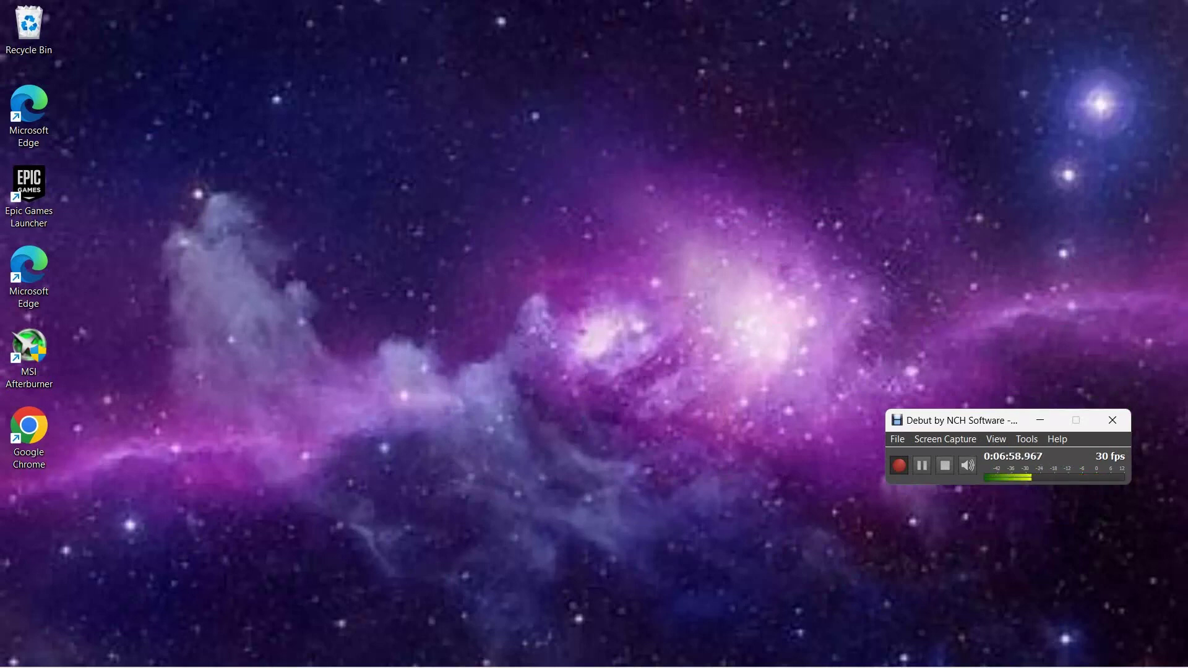
key("super+d")
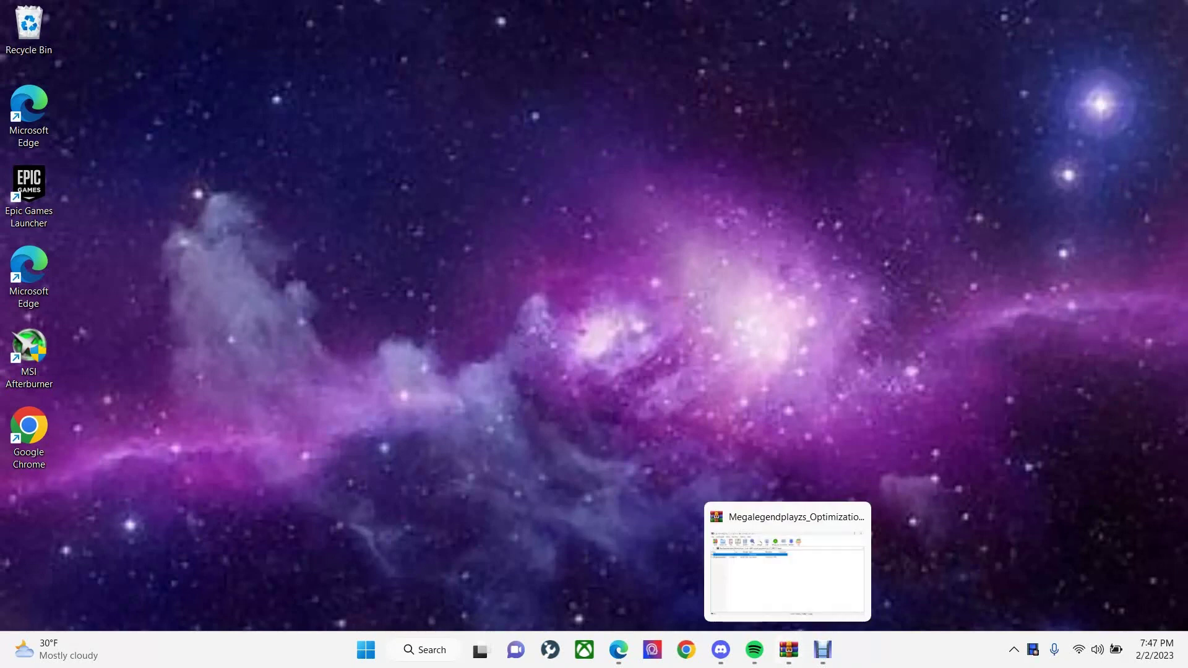
- Switch to the Megalegendplayzs_Optimizations (1).rar archive in WinRAR and open its Megalegendplayz's Optimizations folder
left_click(788, 650)
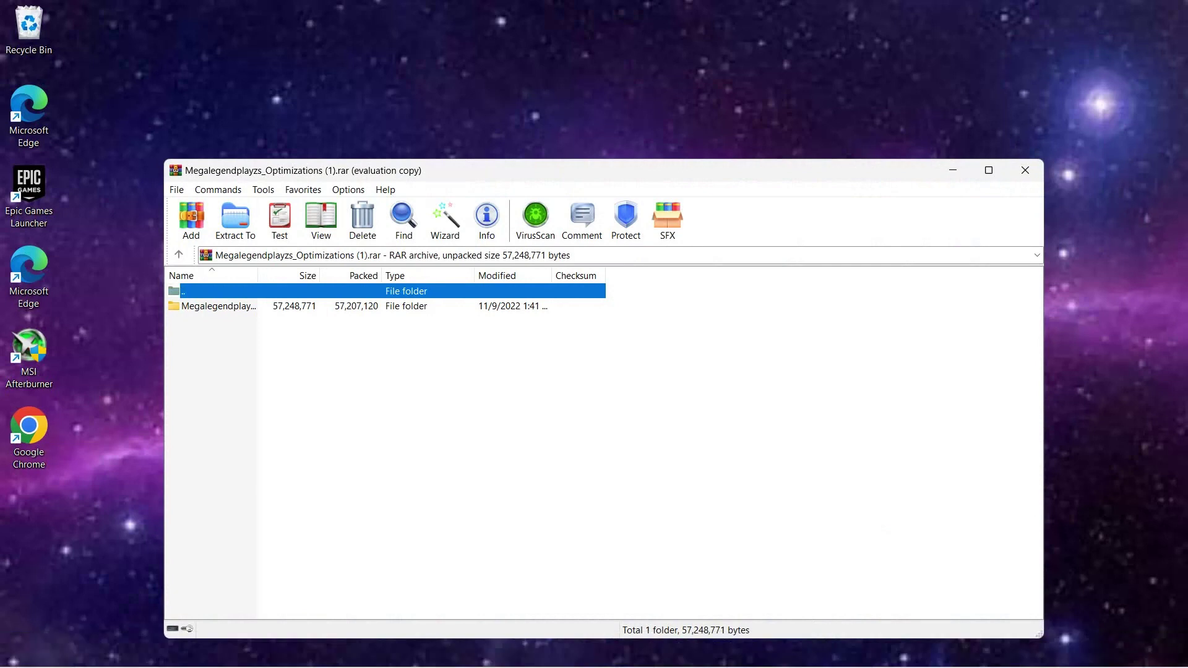
left_click(218, 306)
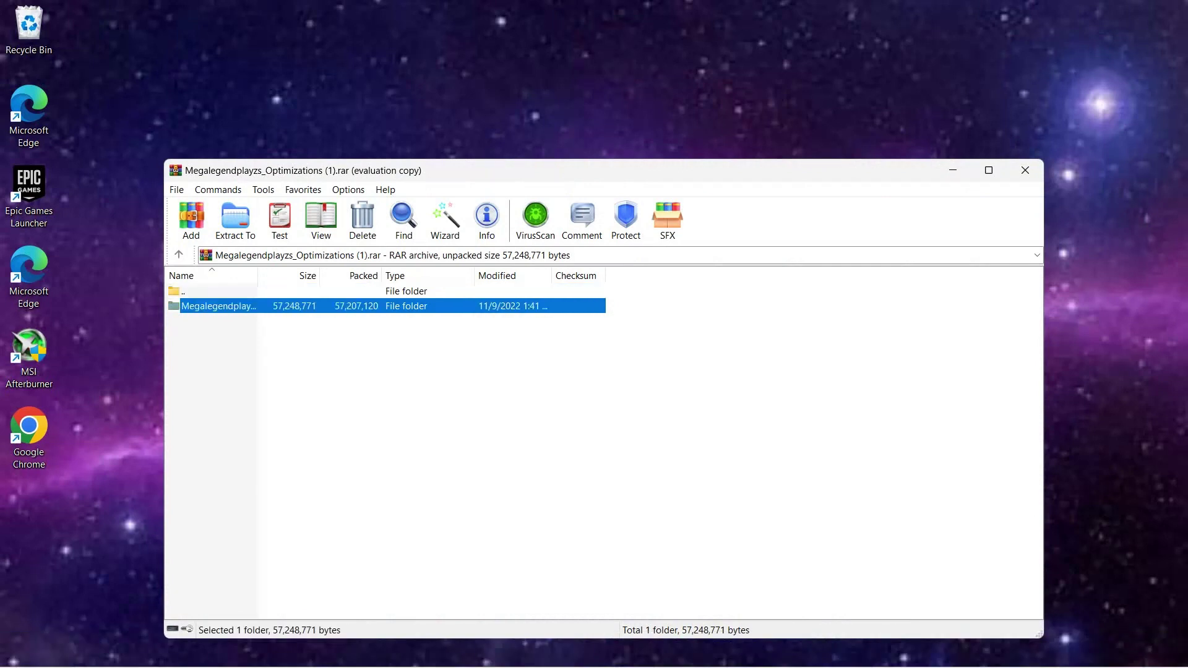
double_click(219, 306)
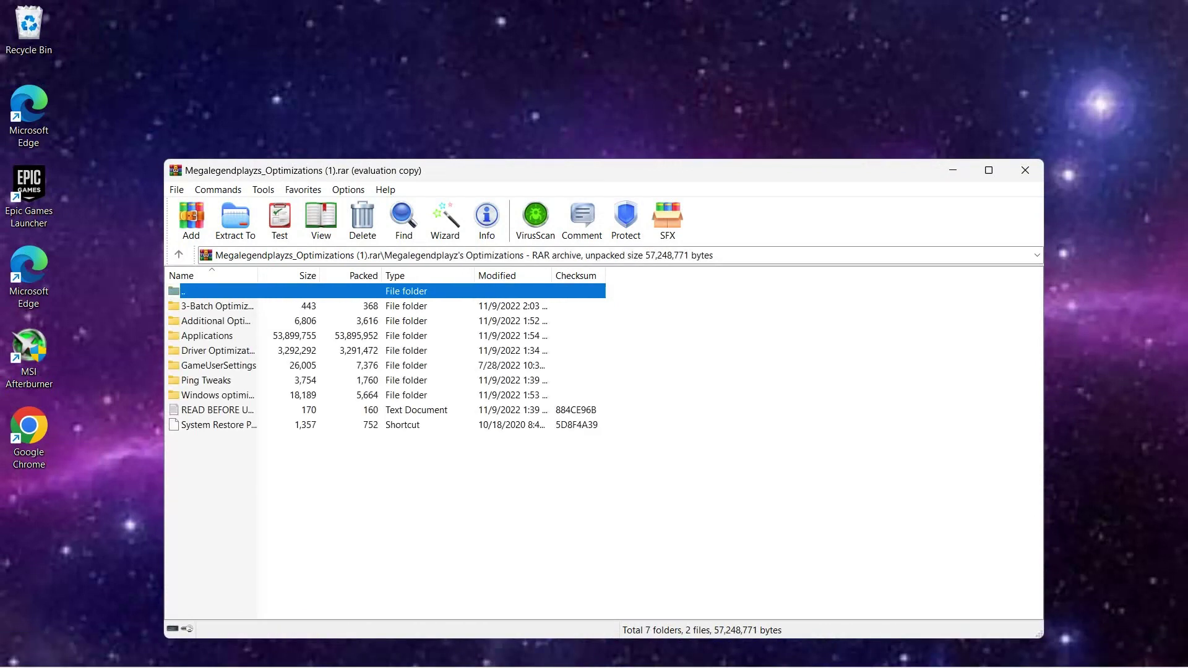
- Open the 3-Batch Optimizations folder and try to run Clear DNS Cache (Ping Improve).cmd, cancelling the password request
left_click(206, 381)
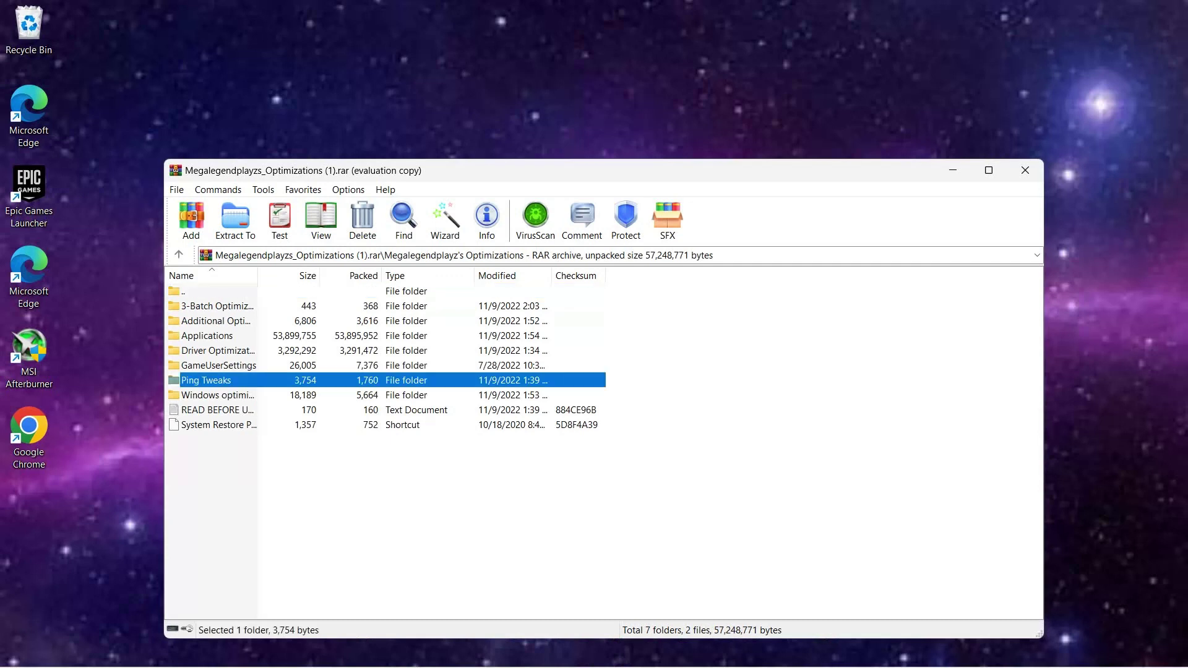
left_click(216, 321)
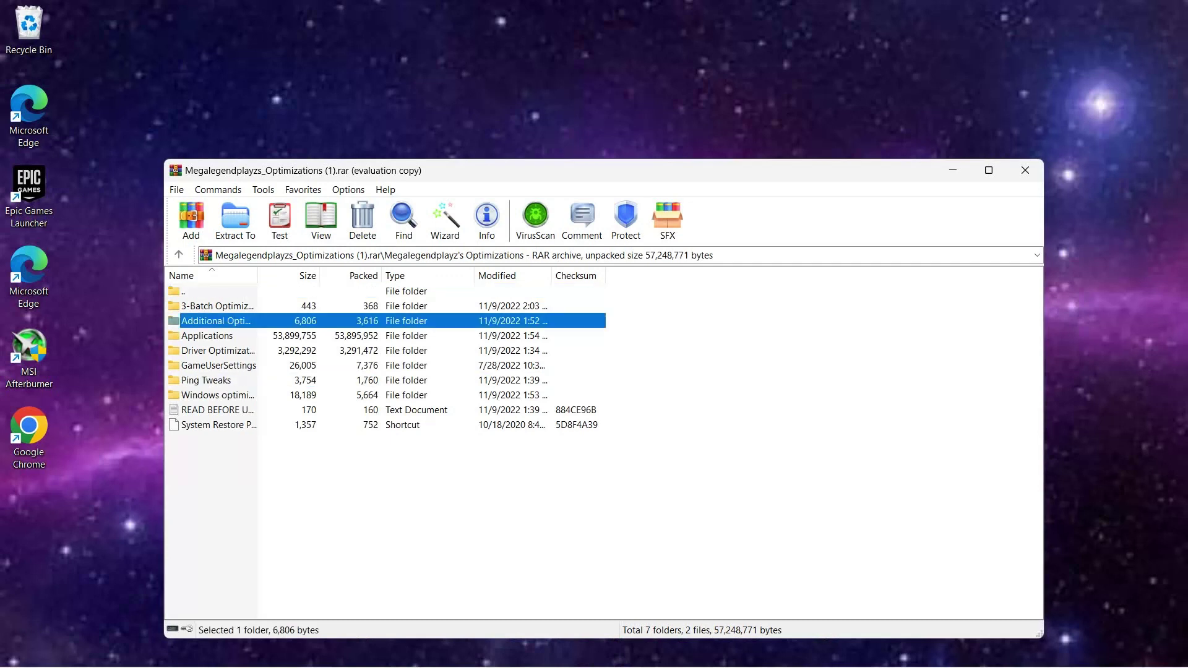
double_click(216, 306)
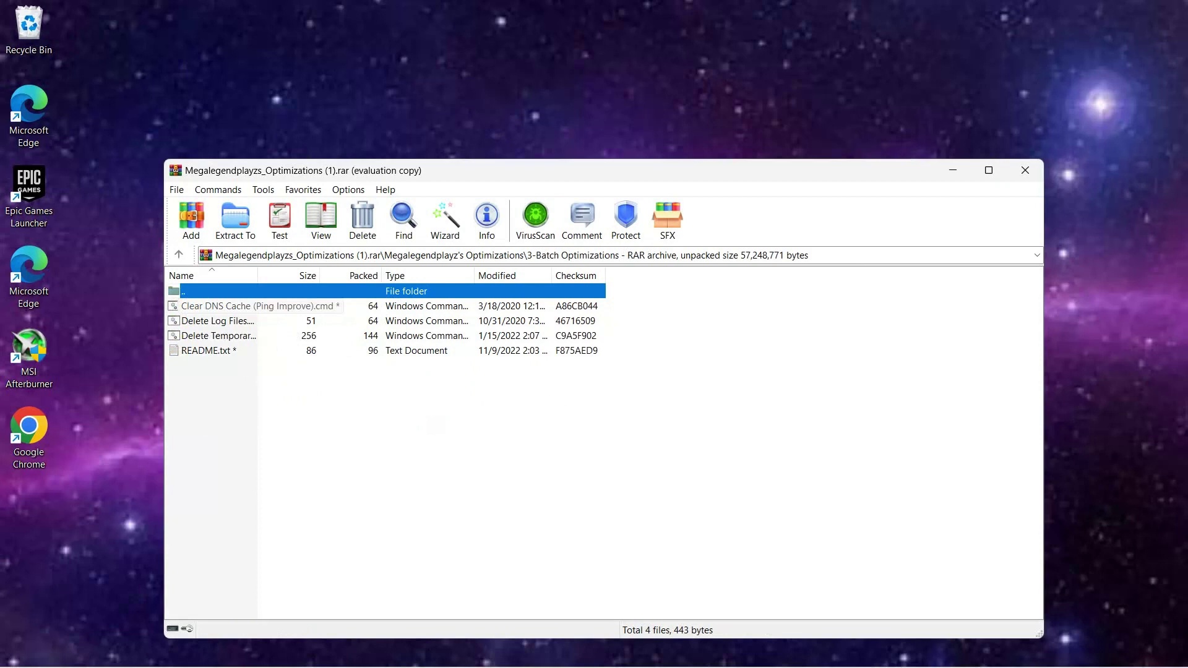
double_click(216, 306)
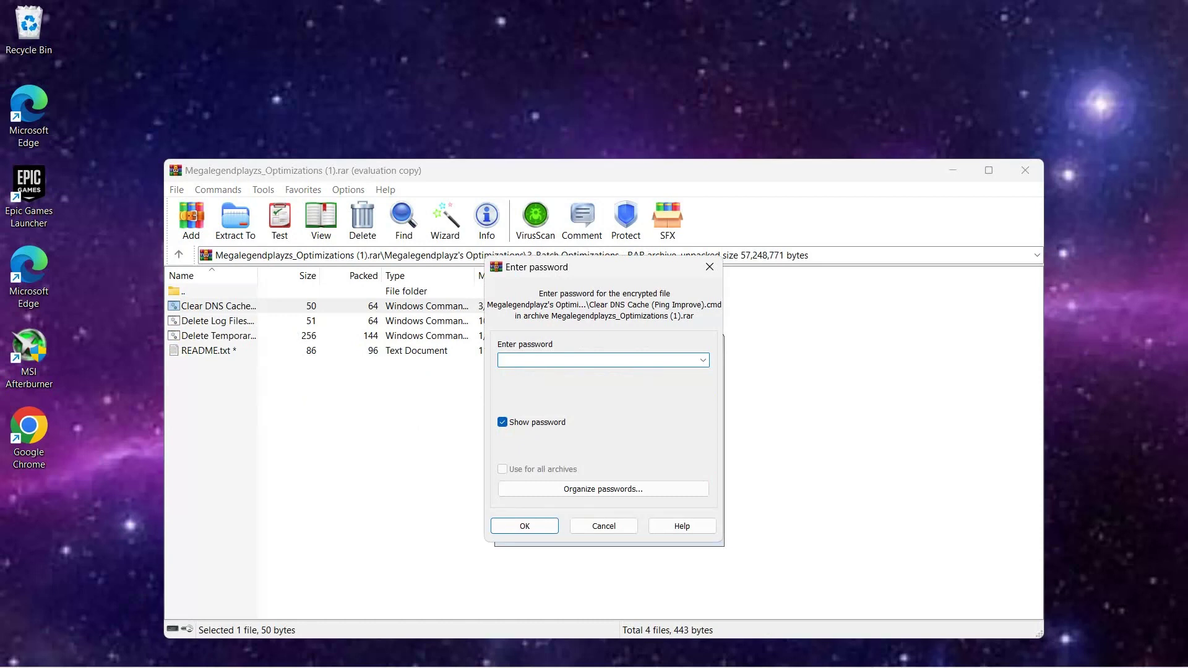
left_click(710, 267)
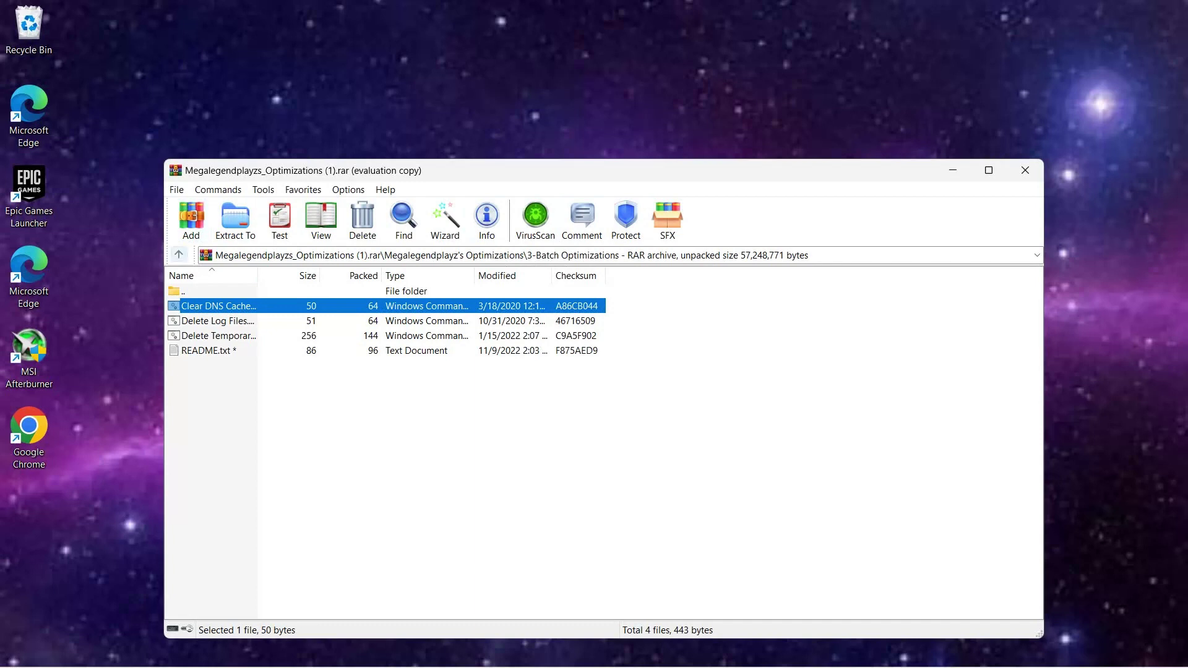
- Return to the archive's main optimizations folder, view the contents of Driver Optimizations, and go back up
double_click(183, 292)
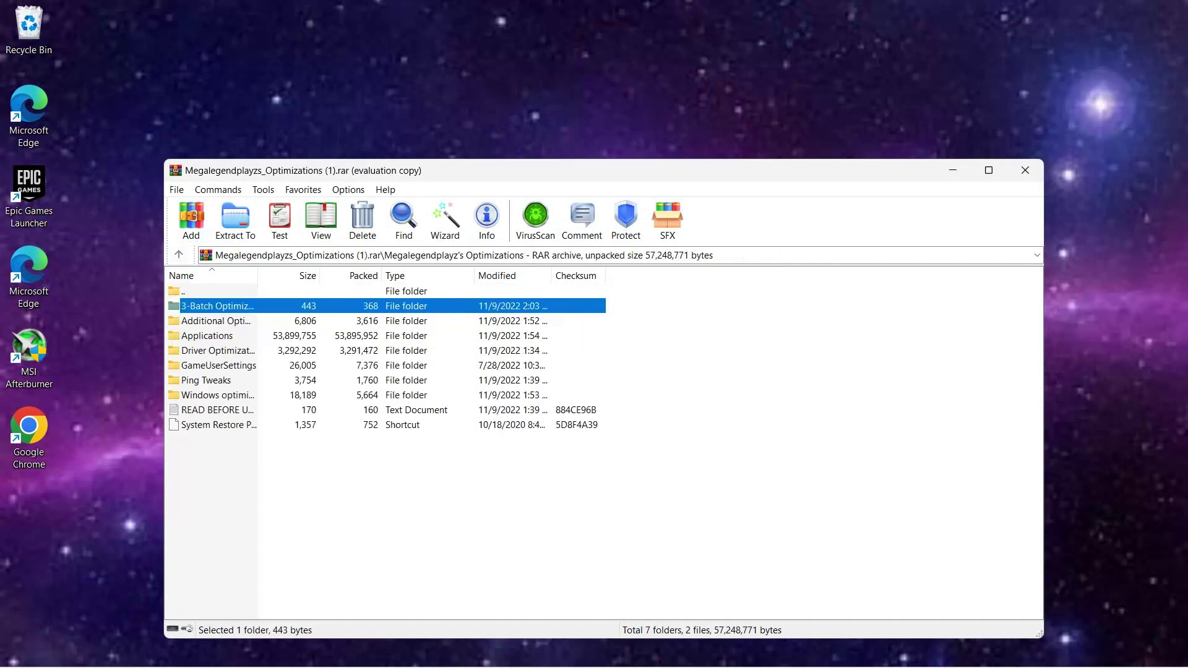
double_click(218, 351)
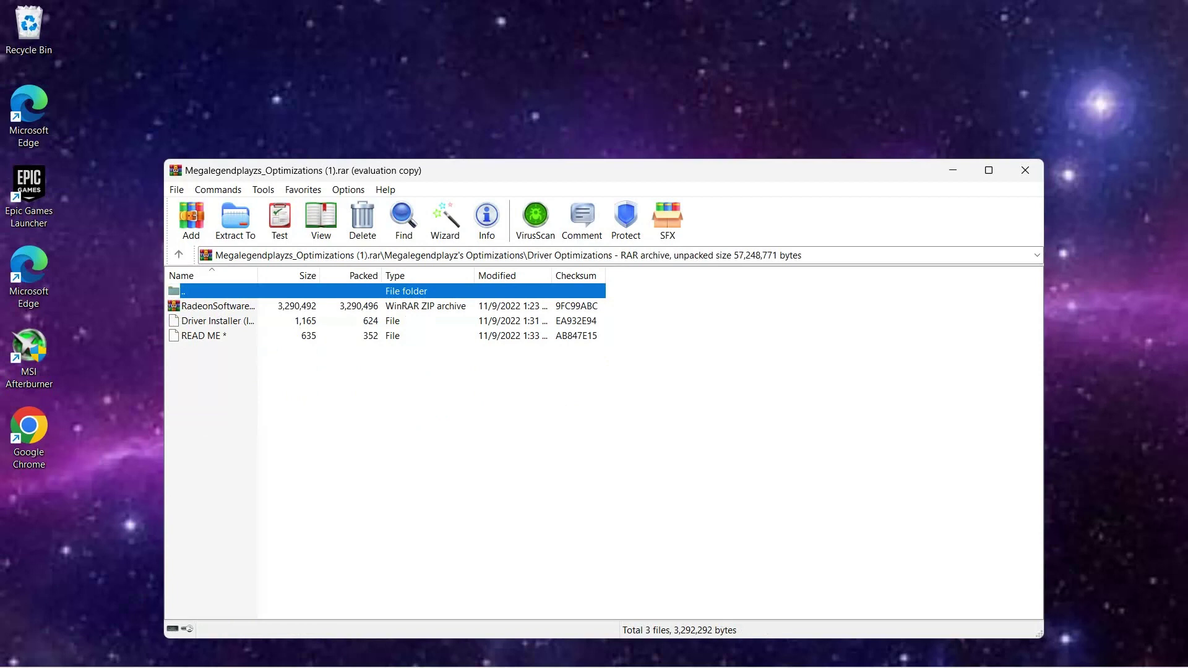
double_click(183, 291)
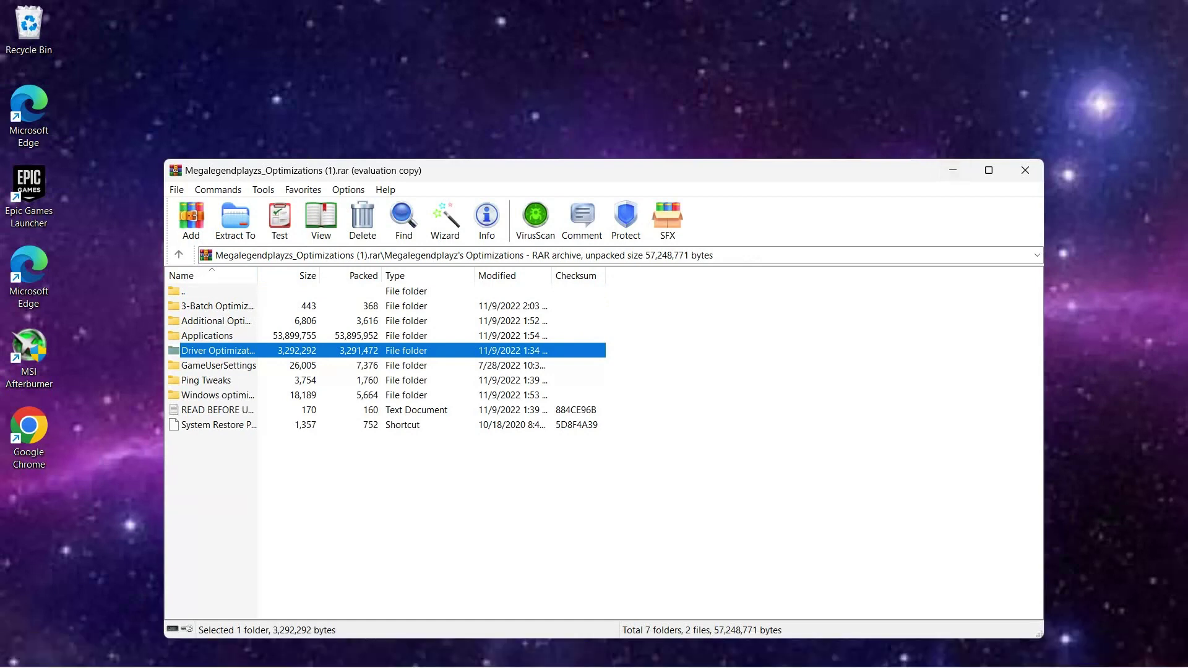
mouse_move(822, 650)
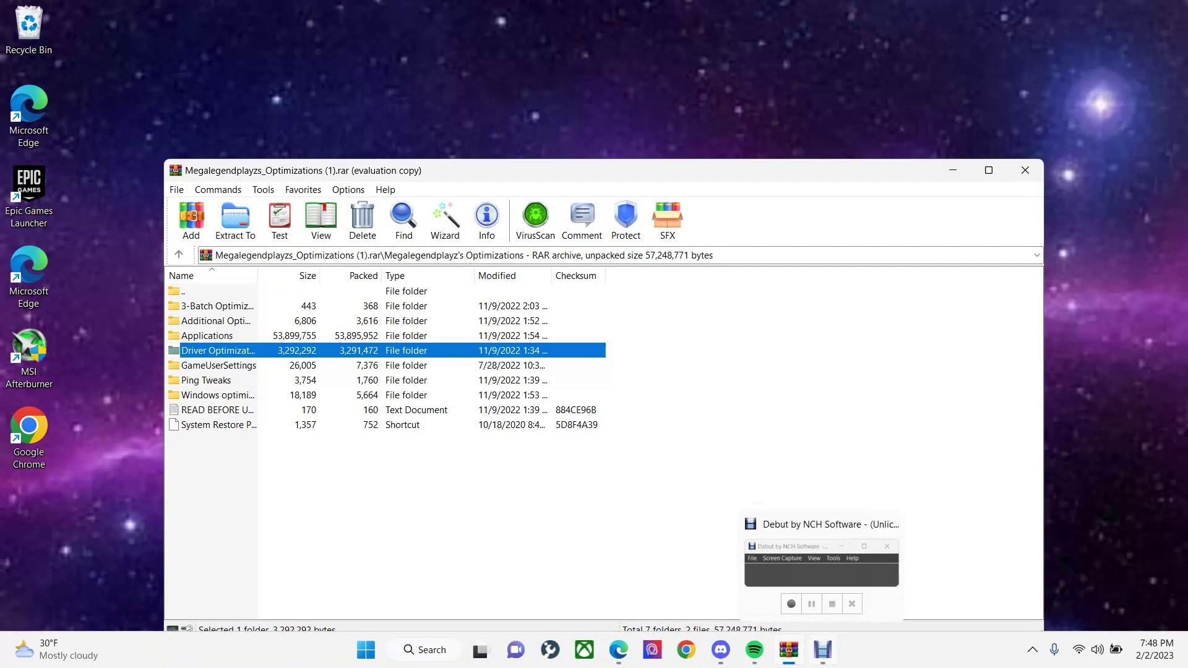
left_click(821, 563)
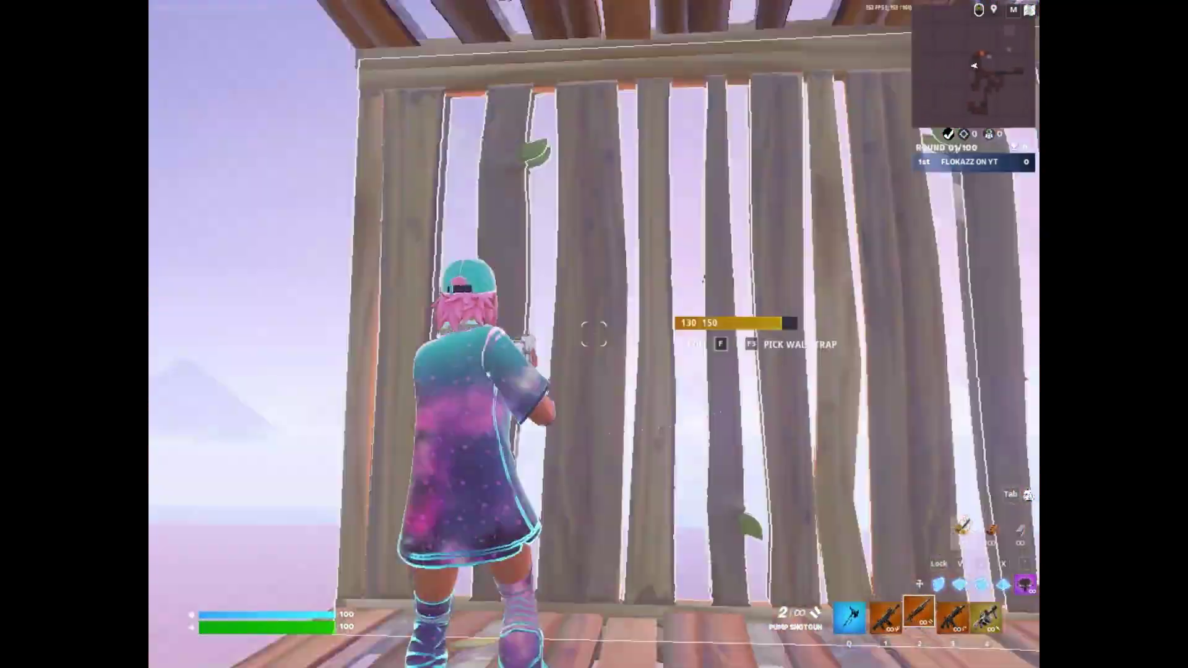
- Build and edit wooden walls, floors, ramps and cones on the practice map, returning to the pump shotgun between pieces
key("f")
key("v")
key("2")
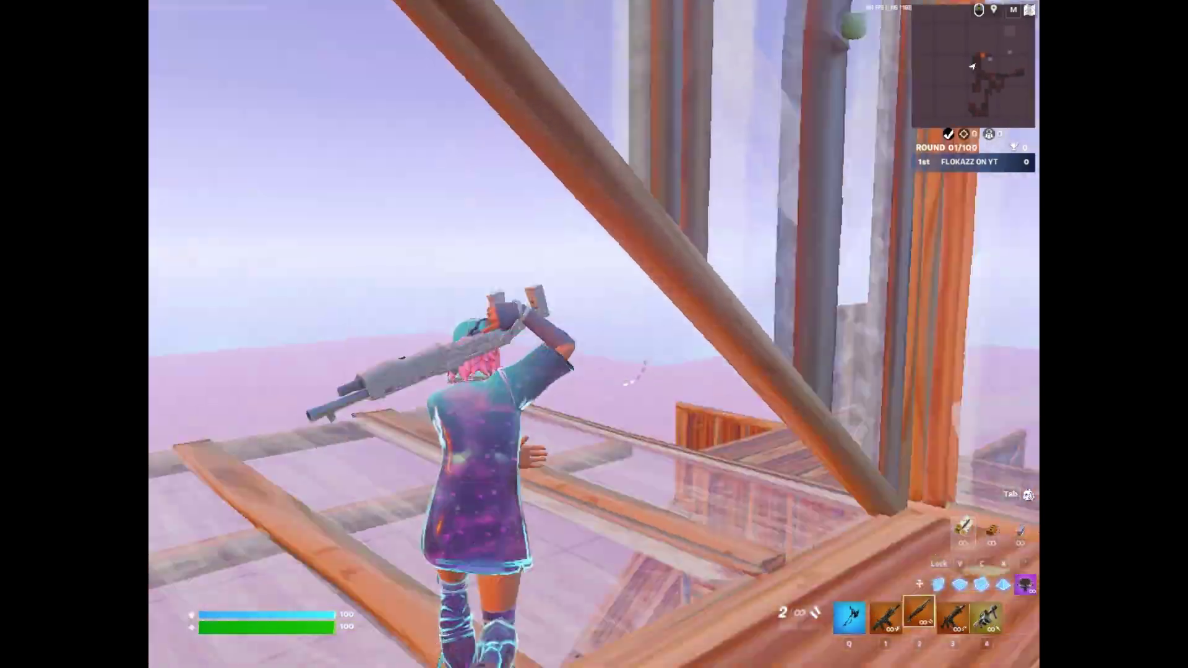
key("c")
key("q")
key("2")
key("f")
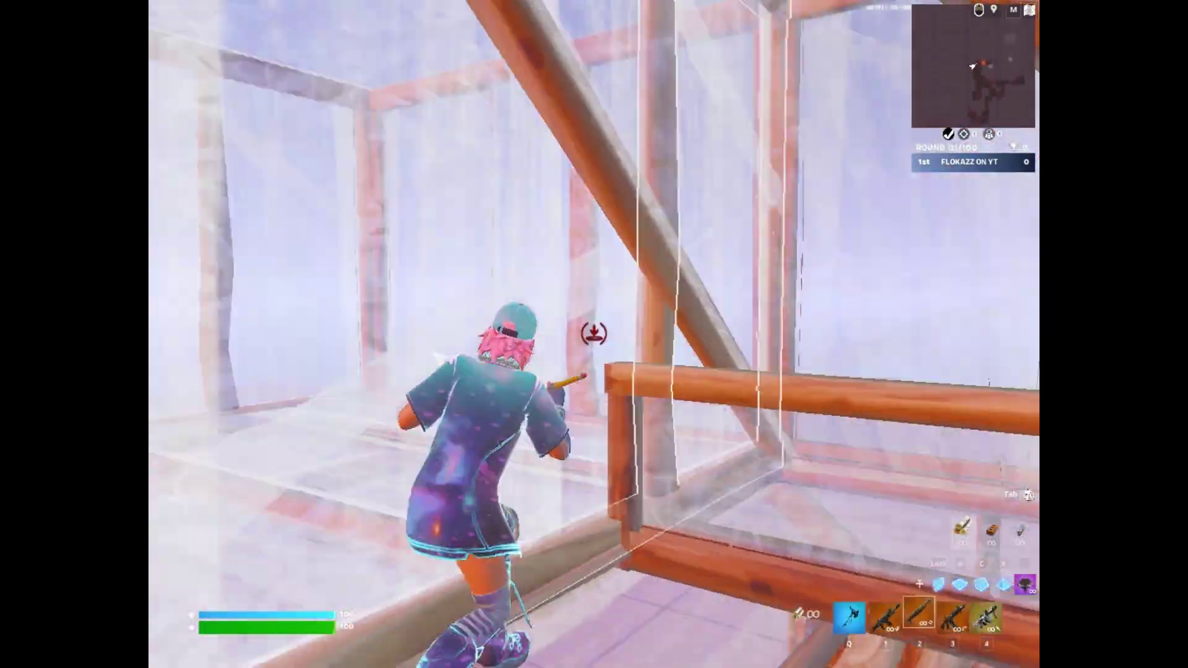
key("f")
key("2")
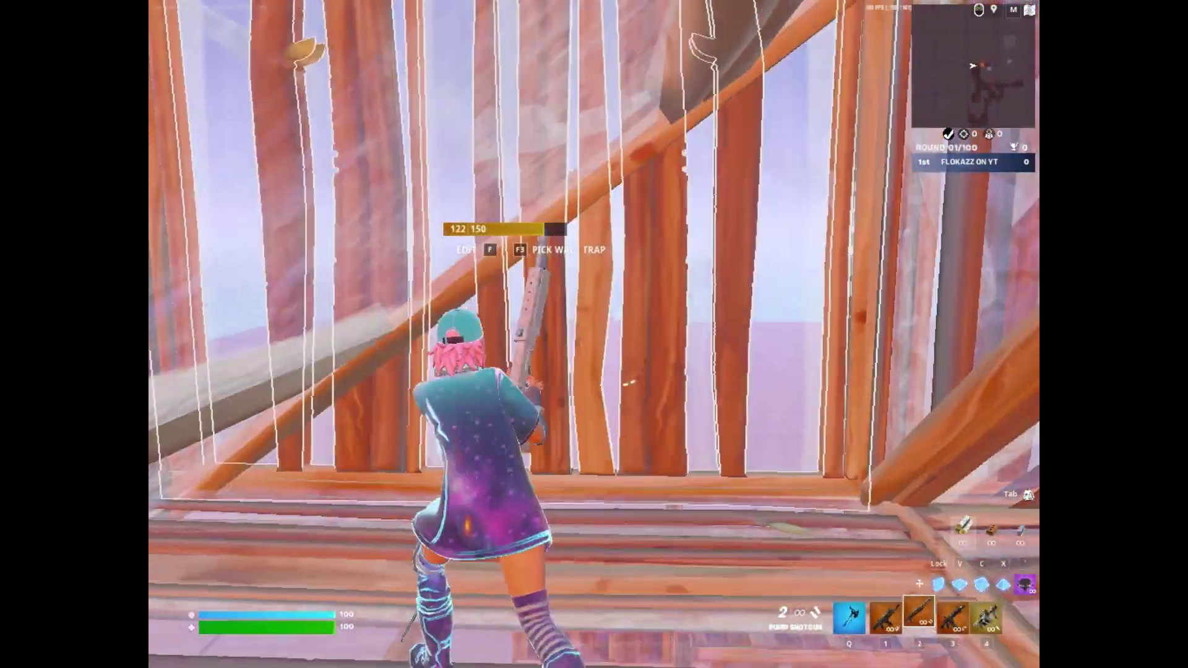
key("f")
key("v")
key("x")
key("f")
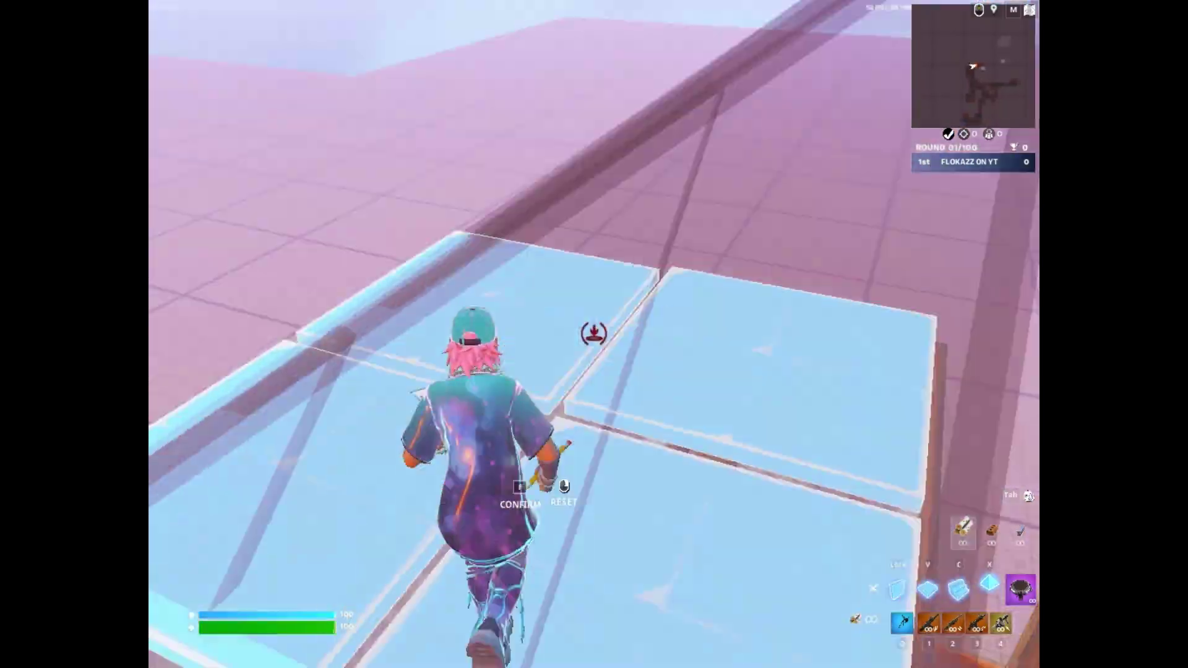
key("f")
key("f")
key("f")
key("2")
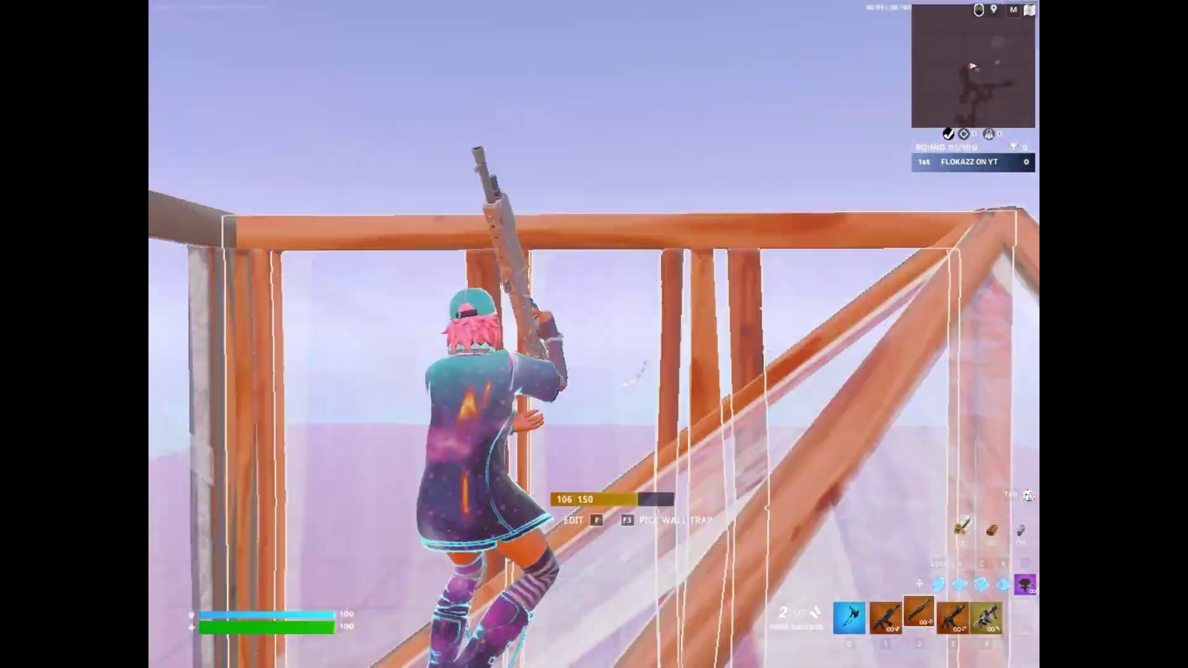
key("v")
key("x")
key("2")
key("v")
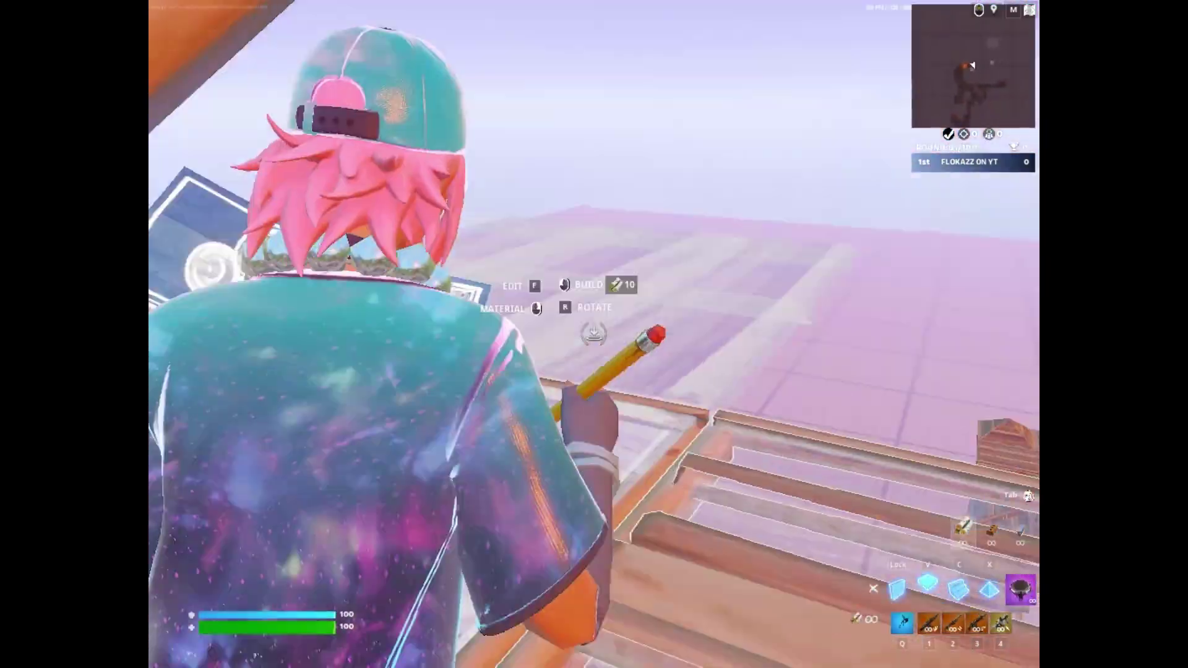
key("2")
key("f")
key("f")
- Set the frame rate limit to 240 FPS in Fortnite's video settings
key("Escape")
left_click(172, 590)
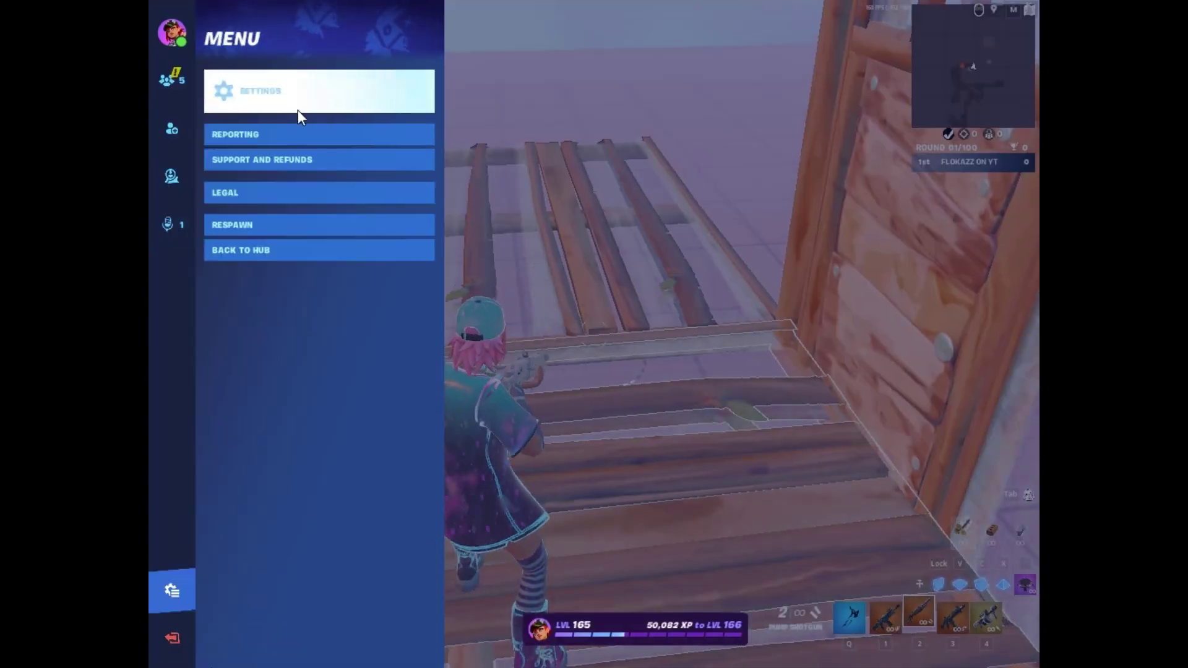
left_click(300, 116)
left_click(567, 151)
left_click(567, 151)
left_click(569, 152)
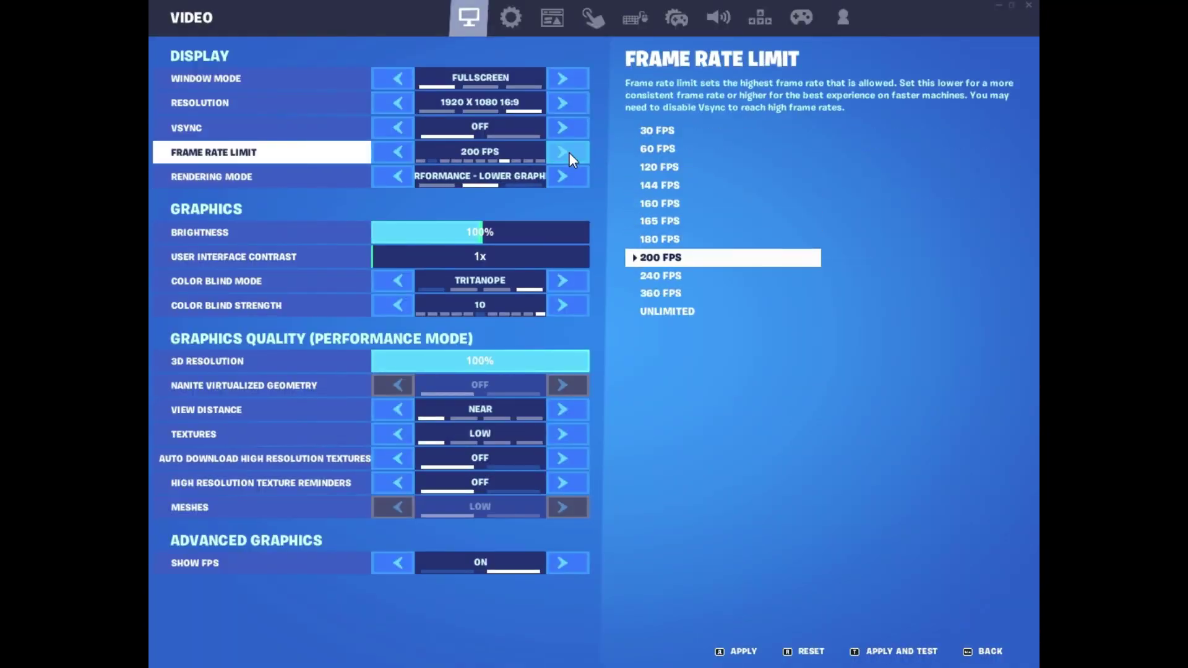
left_click(569, 152)
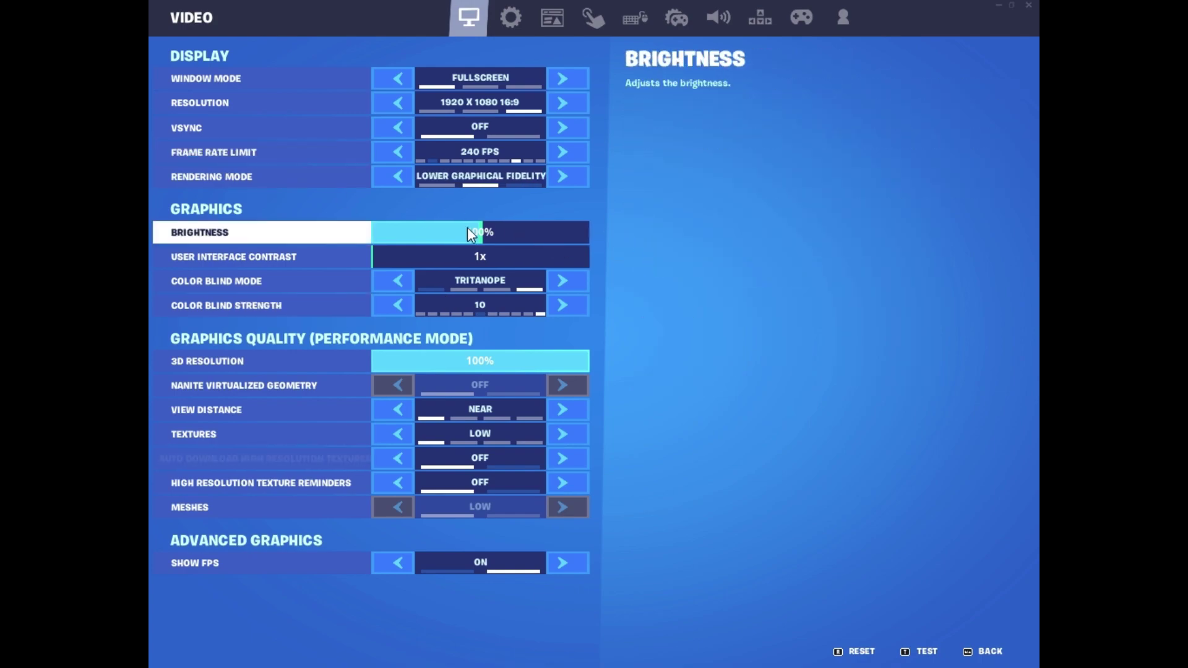
left_click_drag(468, 234, 809, 244)
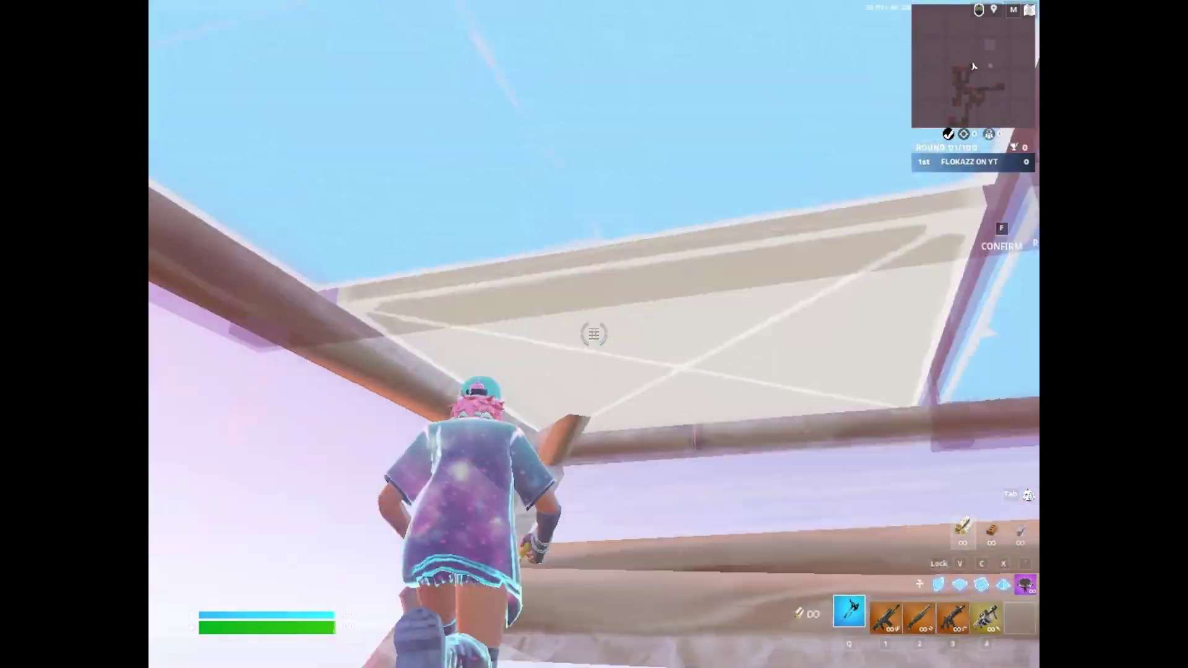
- Extend the wooden structure with floors, cones, walls and a ramp, editing pieces to pass through them
key("f")
key("v")
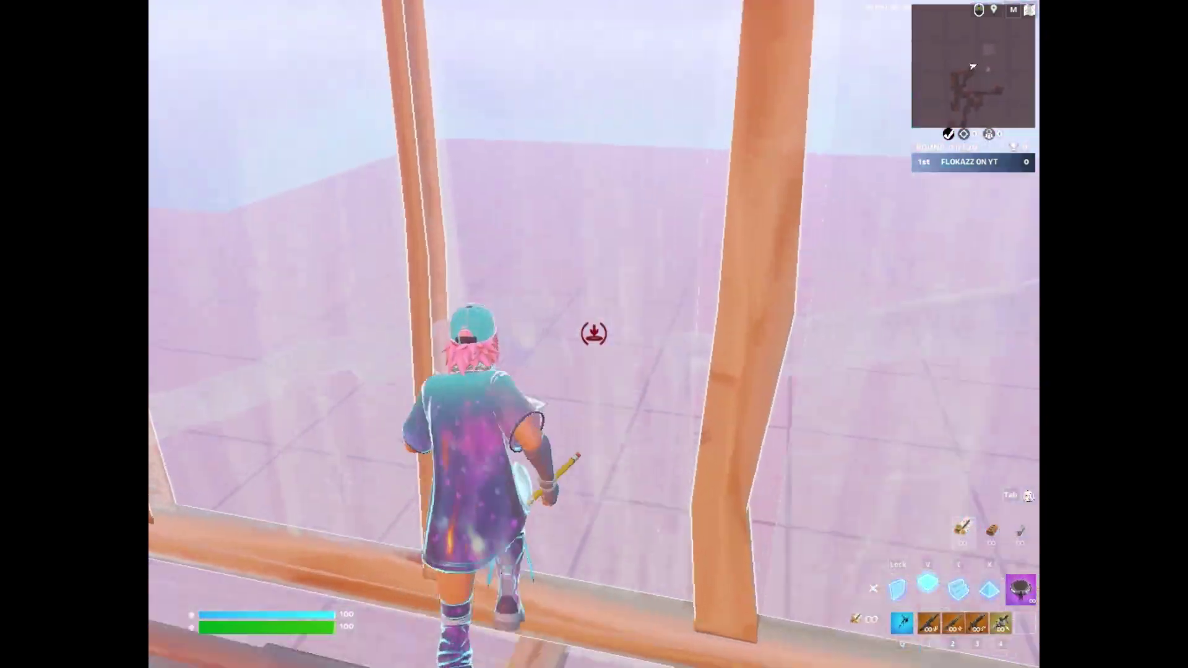
key("f")
key("x")
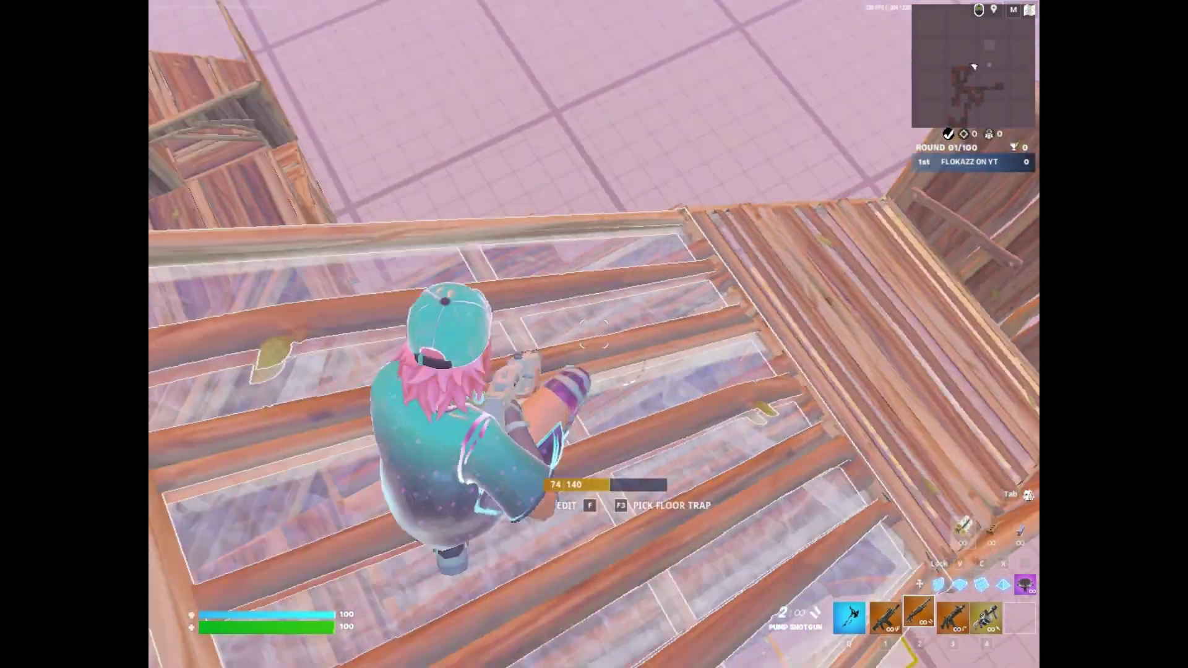
key("x")
left_click(594, 334)
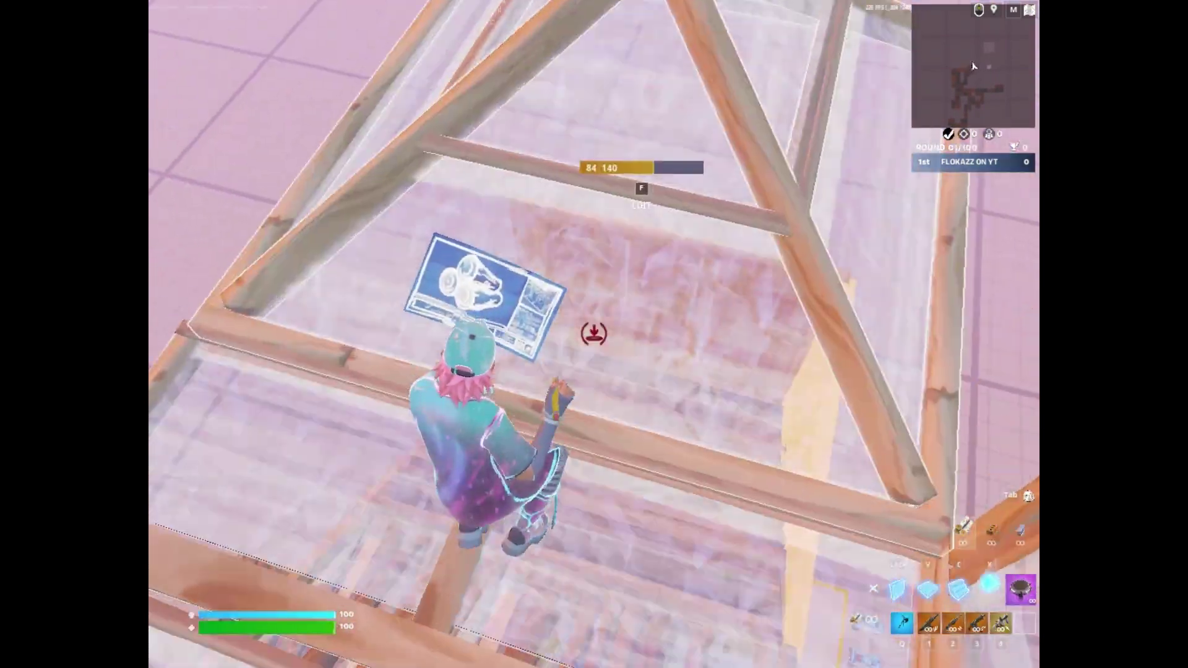
key("f")
key("v")
key("Caps_Lock")
left_click(595, 334)
key("2")
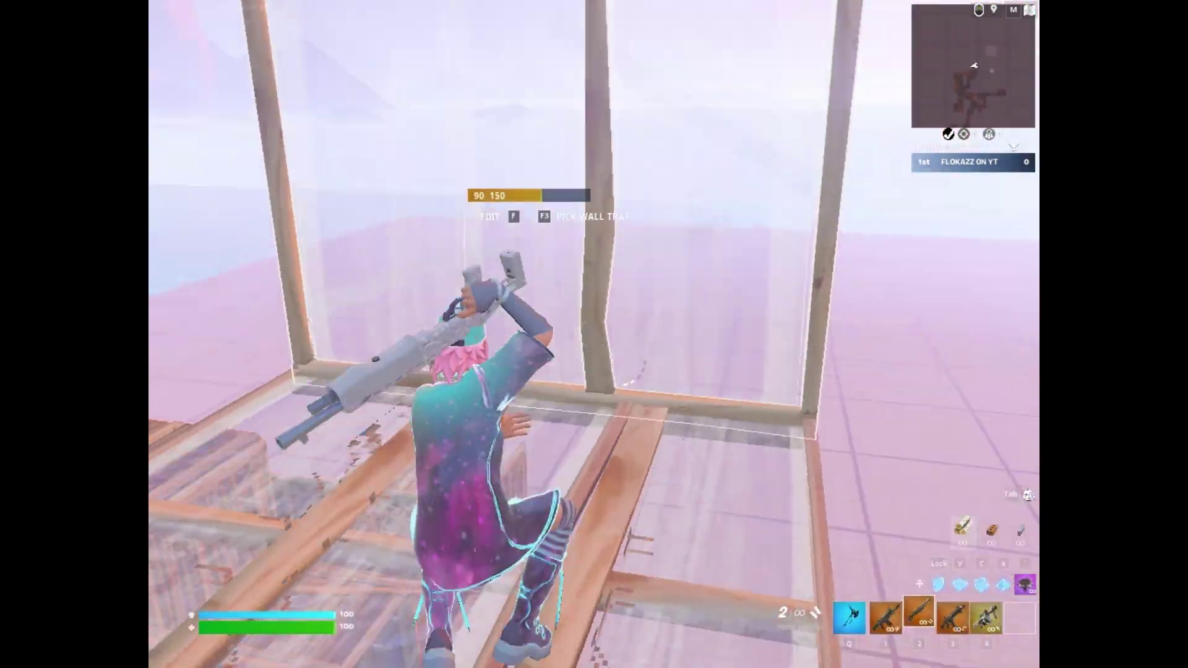
key("f")
key("Caps_Lock")
left_click(594, 334)
key("2")
key("x")
left_click(594, 334)
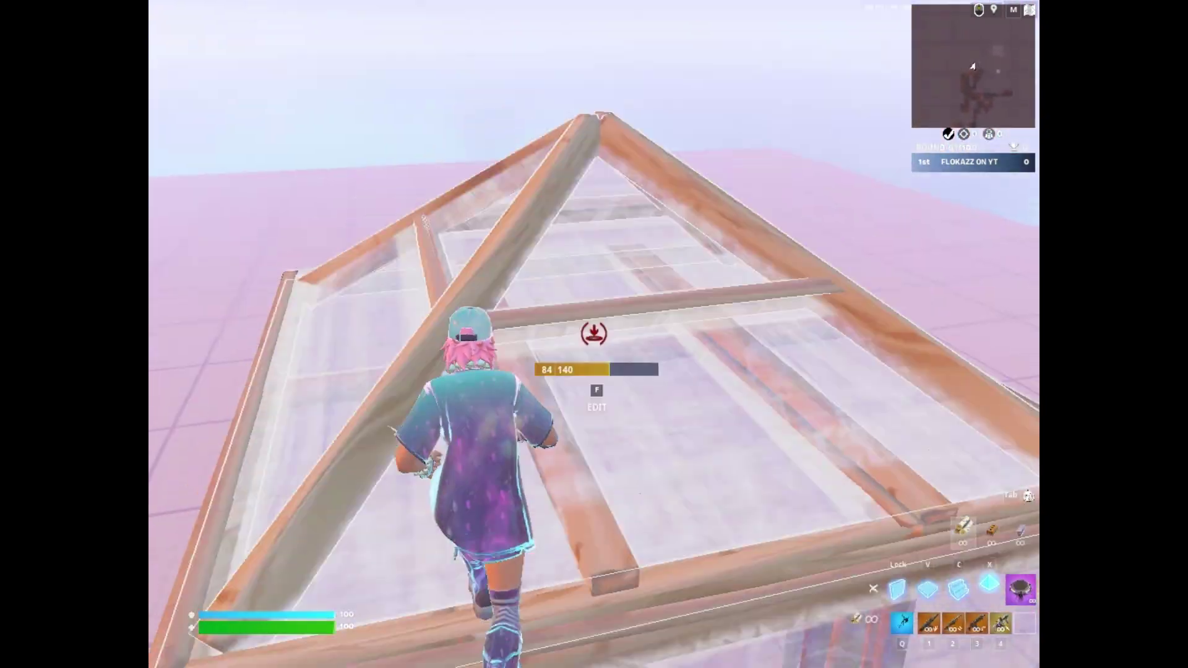
key("v")
key("f")
key("Caps_Lock")
left_click(594, 334)
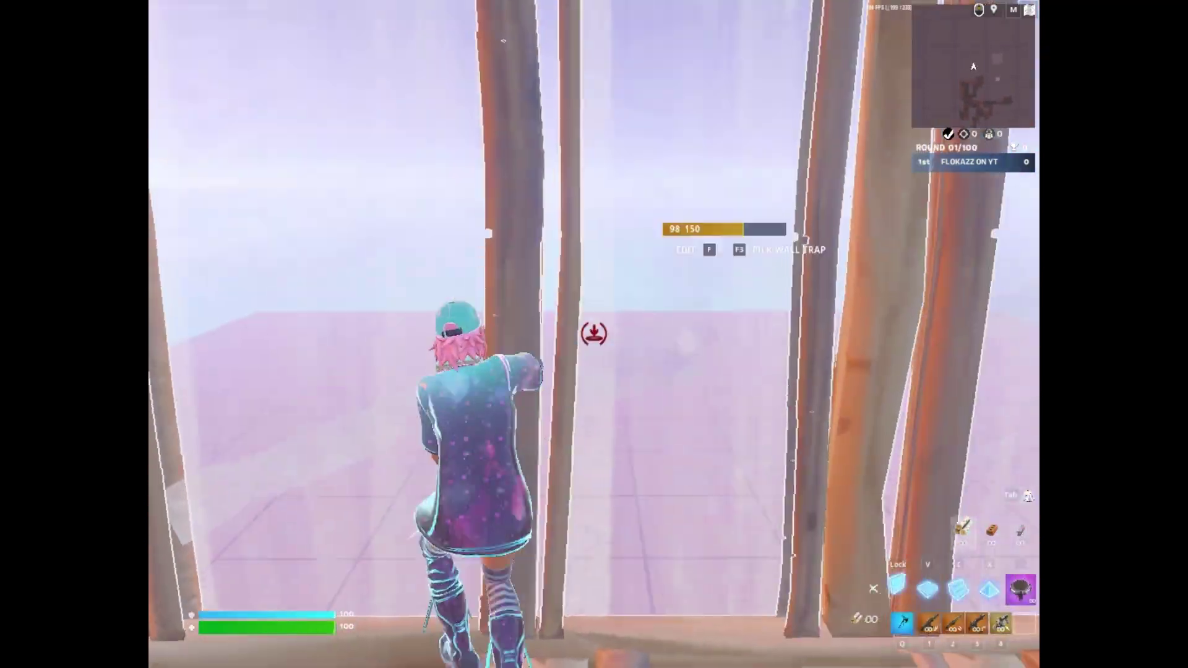
key("c")
left_click(594, 335)
key("v")
key("x")
left_click(594, 334)
key("v")
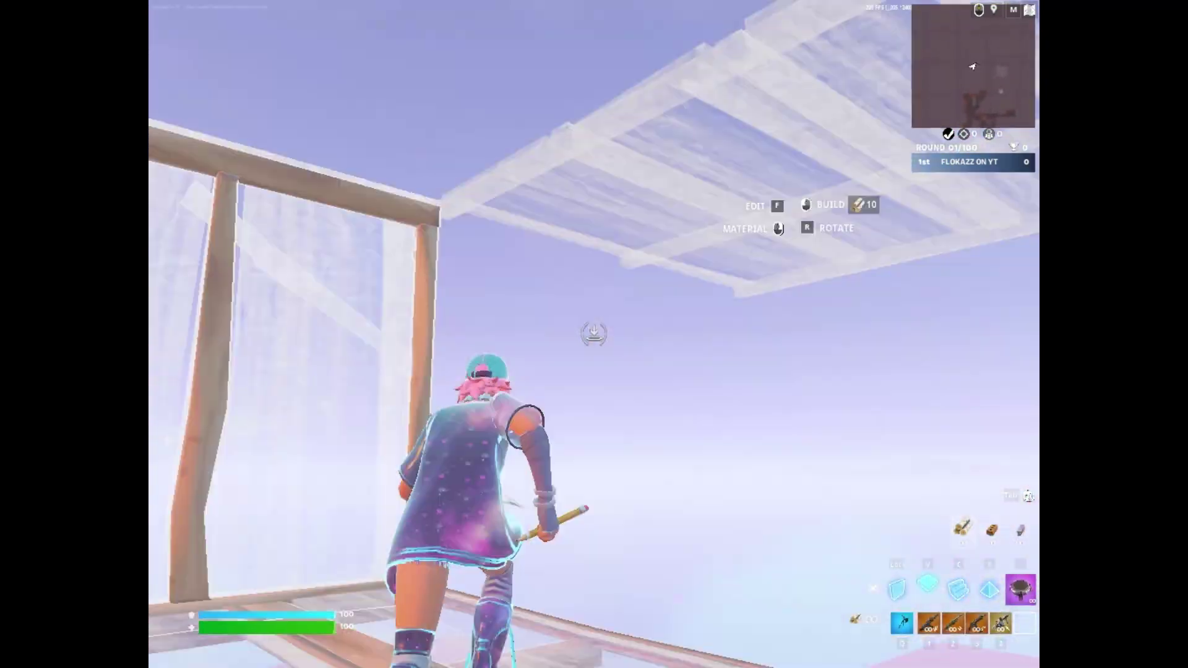
- Edit the next building piece and box in the player with a cone and wooden walls
key("f")
left_click(594, 334)
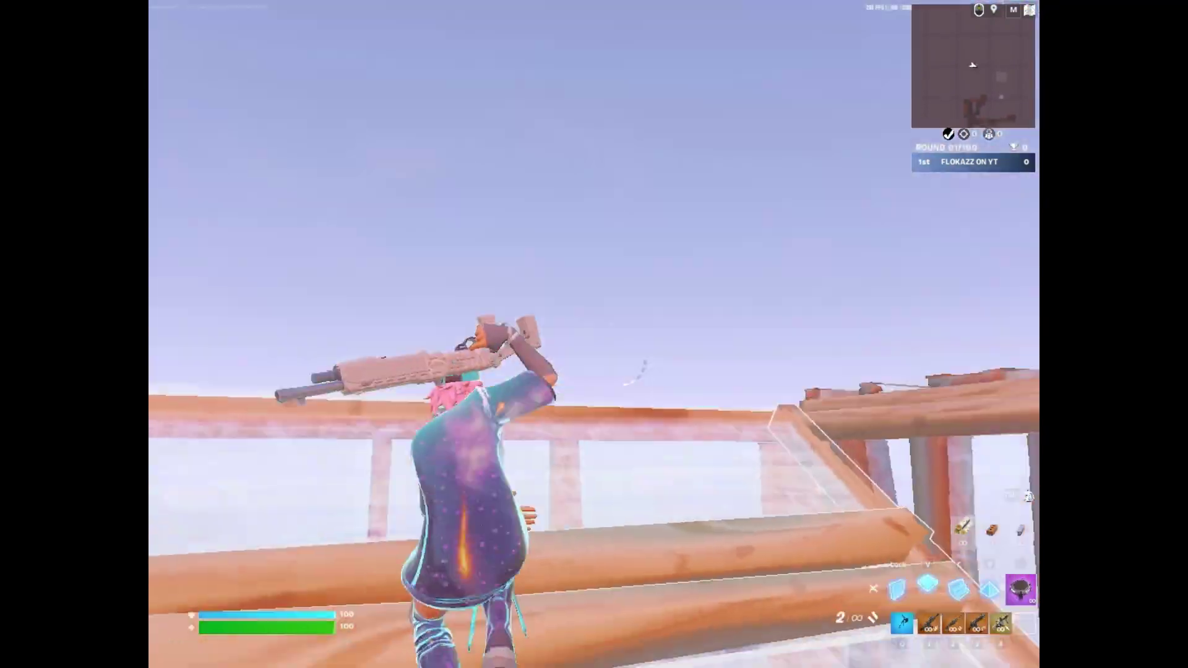
key("x")
left_click(594, 334)
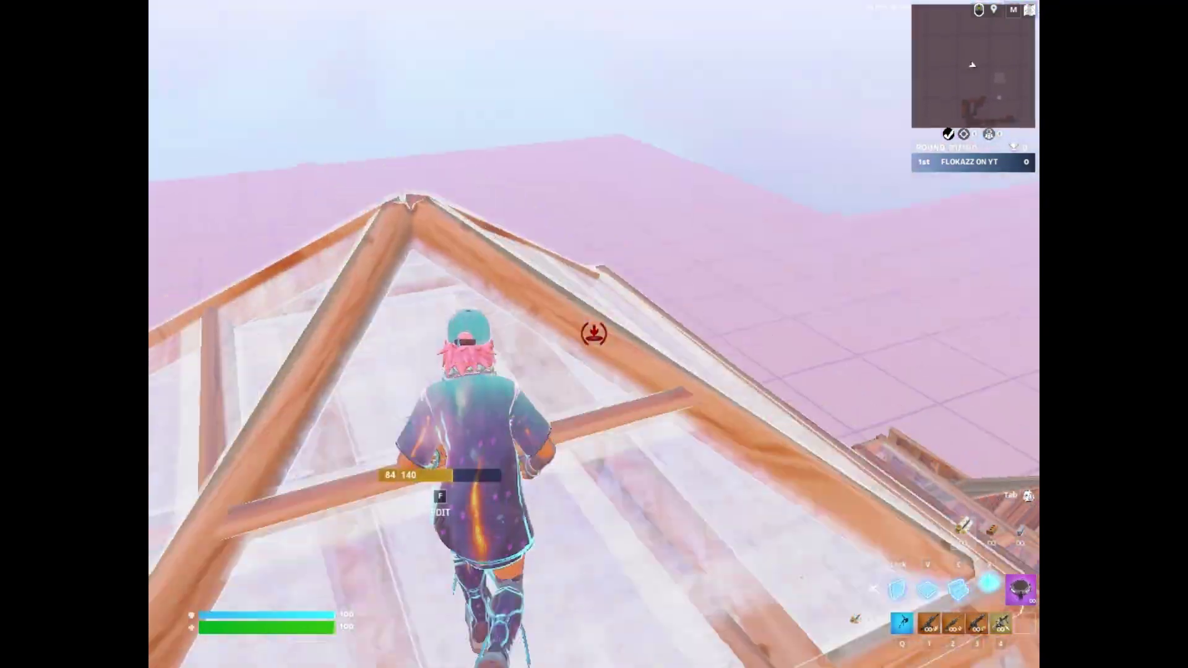
left_click(594, 334)
key("2")
key("Caps_Lock")
left_click(594, 334)
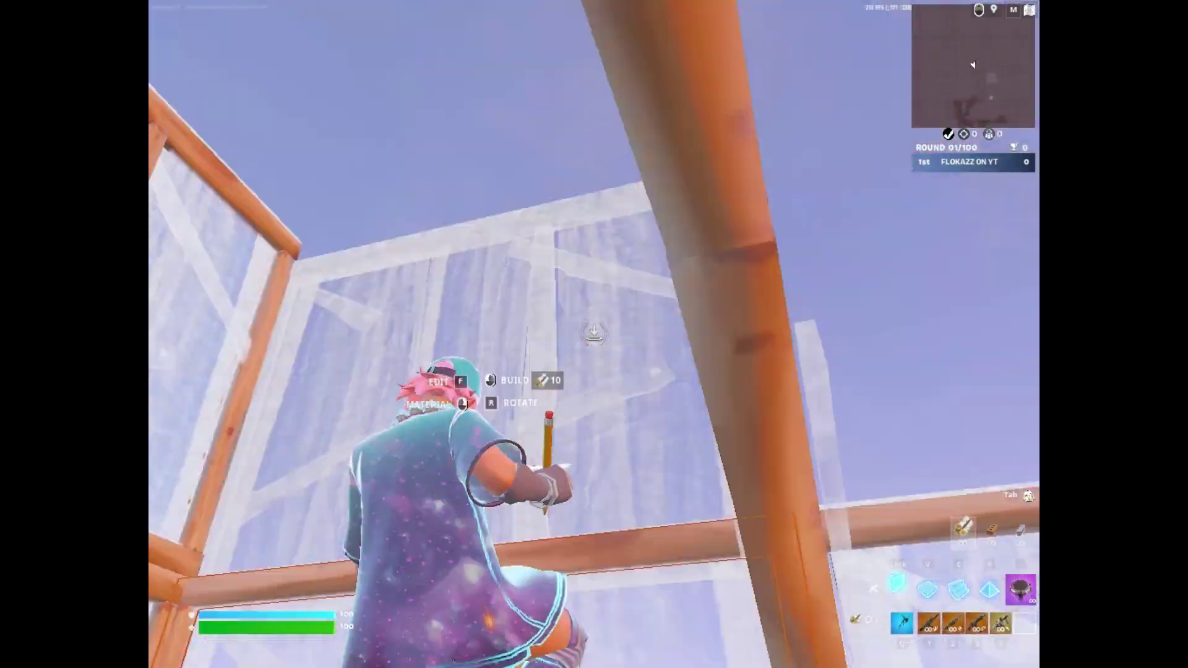
key("2")
key("f")
left_click(594, 334)
key("Caps_Lock")
left_click(594, 334)
key("2")
key("Caps_Lock")
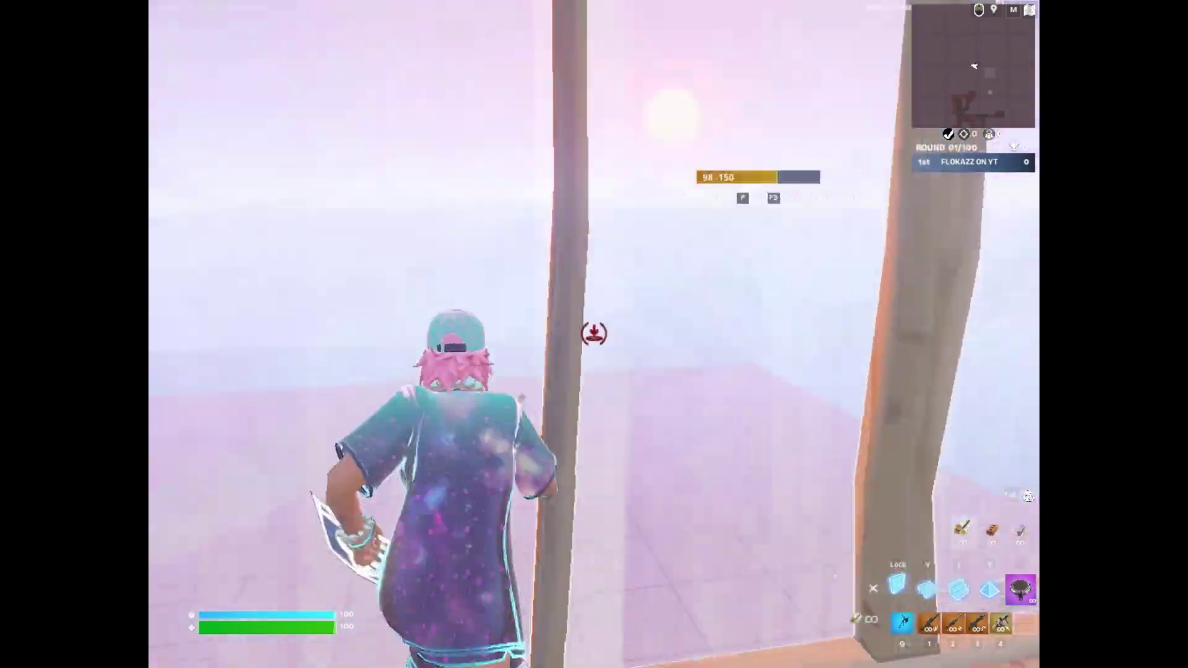
left_click(594, 334)
left_click(594, 334)
left_click(594, 334)
- Equip the harvesting tool, jump inside the wooden structure, and switch to the assault rifle
key("q")
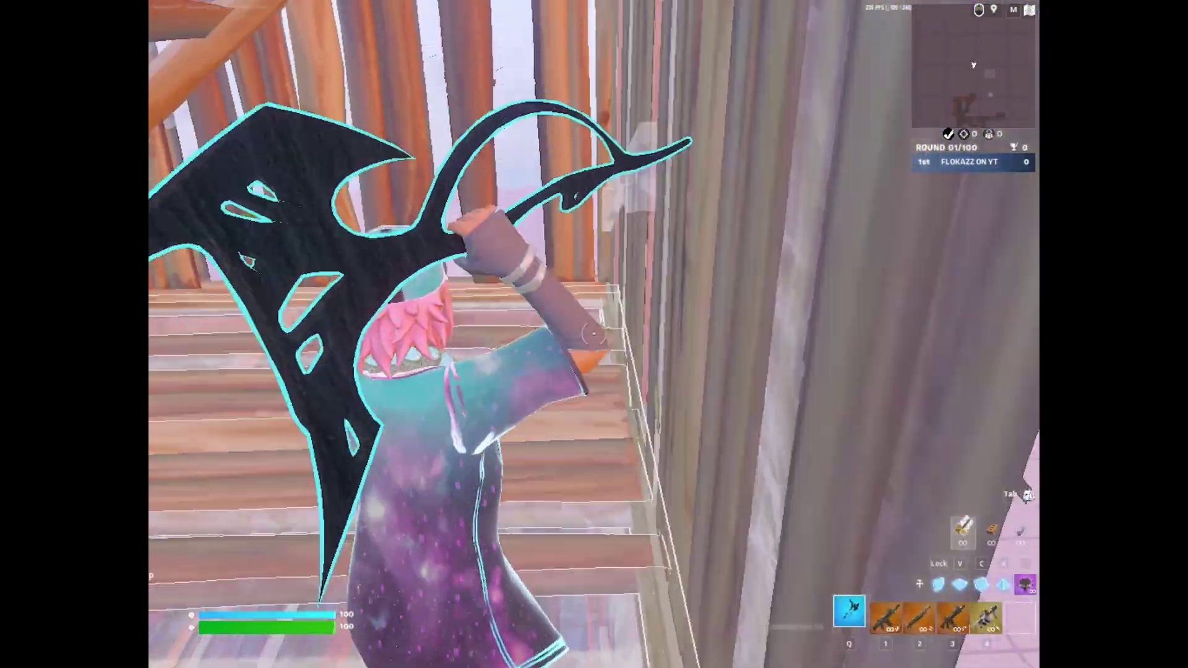
key("space")
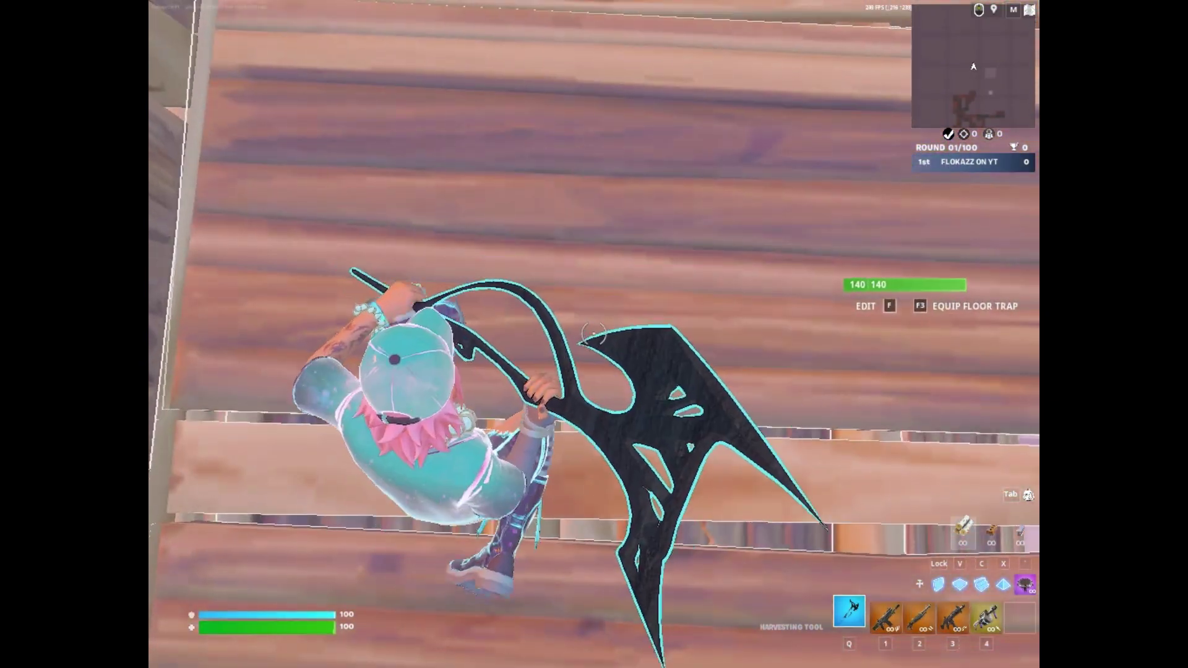
key("1")
- Raise the frame rate limit to the next higher option in Fortnite's video settings
key("Escape")
left_click(172, 593)
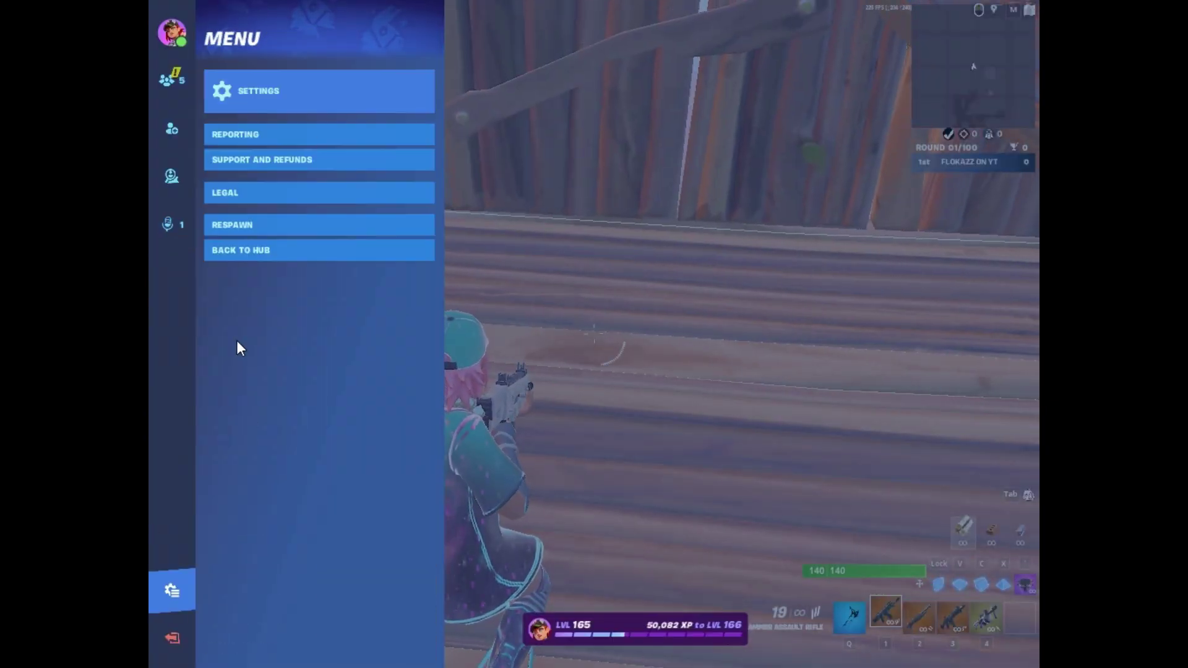
left_click(396, 82)
left_click(568, 158)
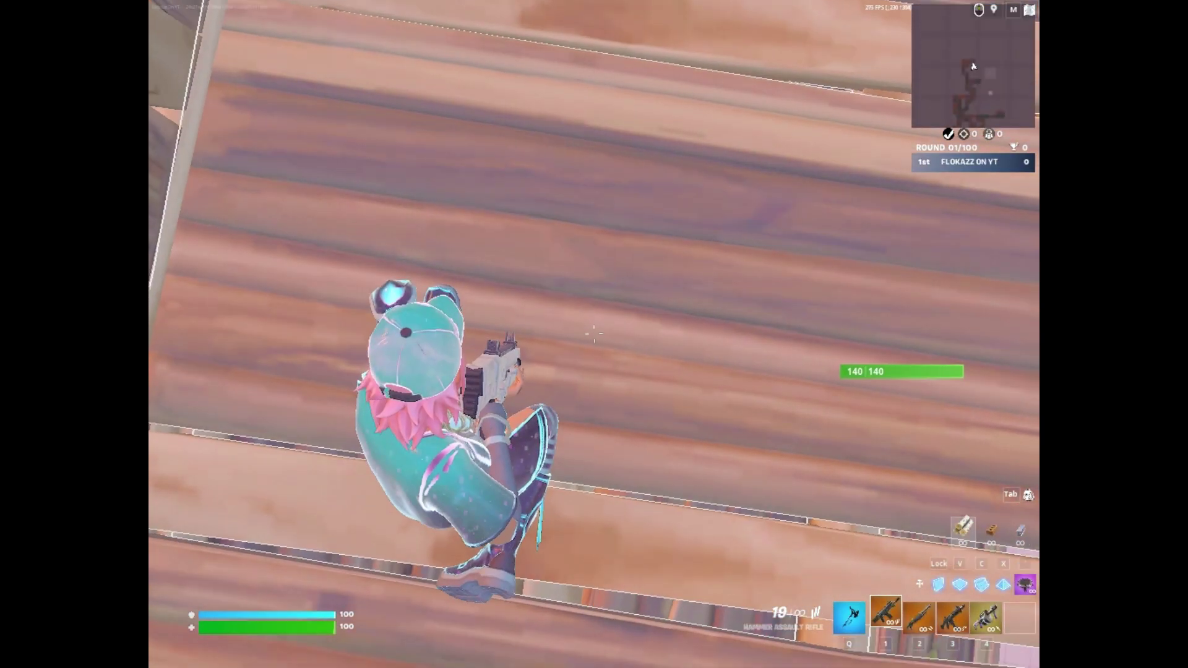
- Equip the pump shotgun, edit out of the box, and build further with floors, a ramp and walls
key("2")
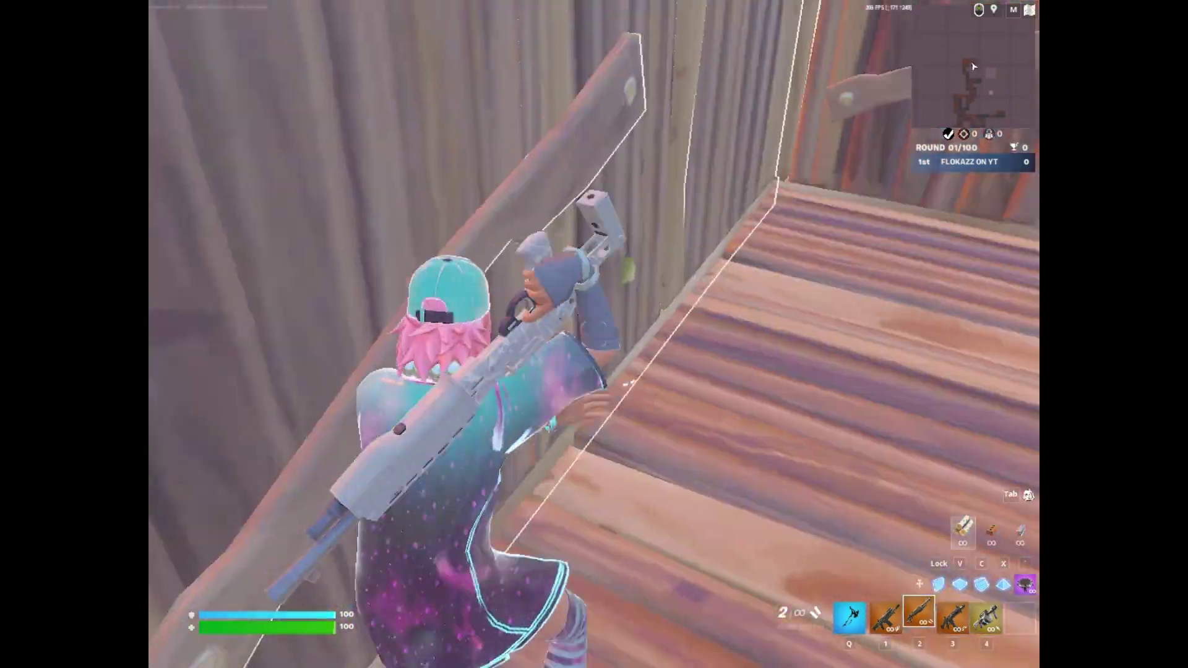
key("f")
key("v")
left_click(594, 334)
key("c")
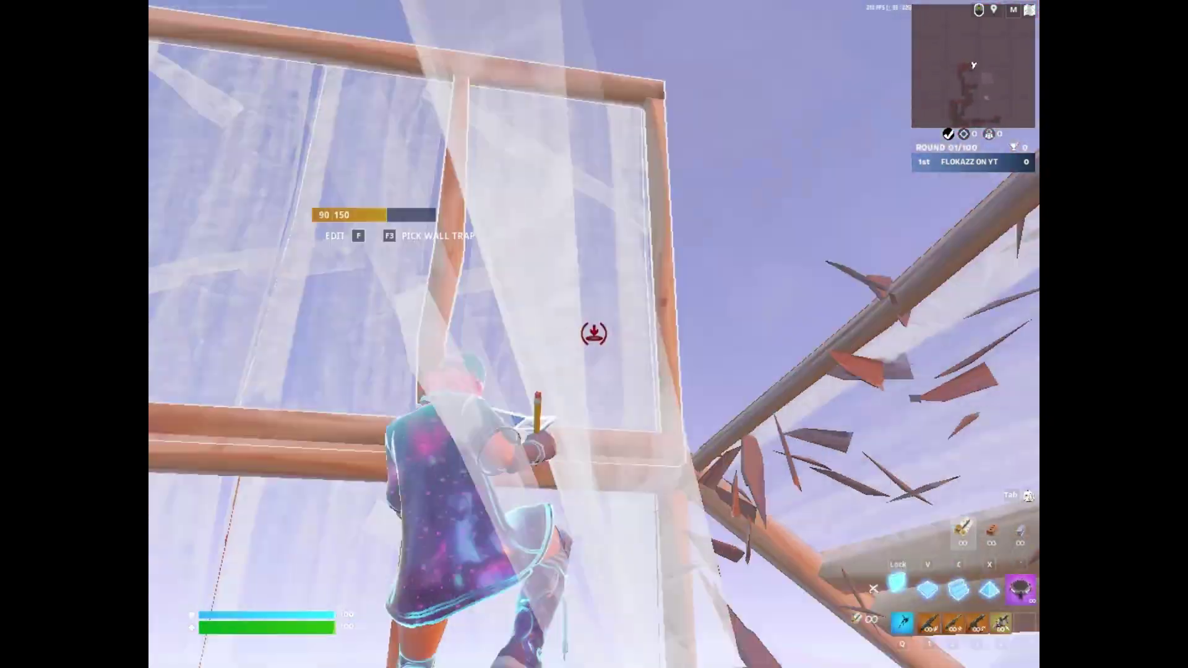
key("f")
left_click(594, 334)
key("Caps_Lock")
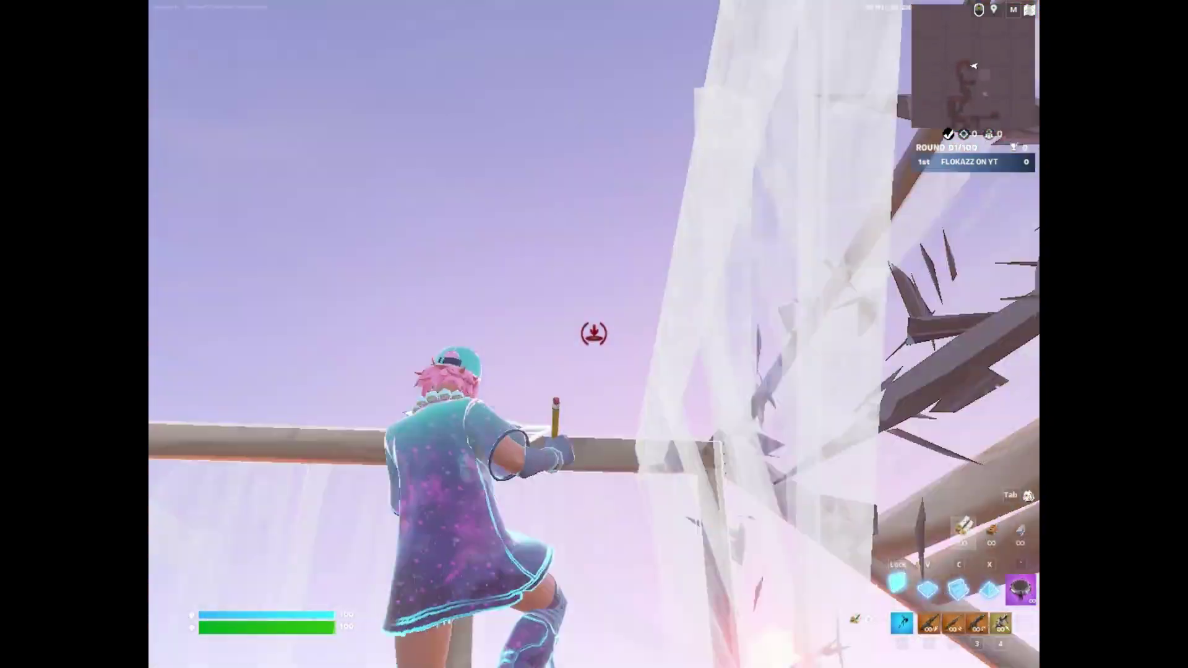
key("2")
key("v")
left_click(594, 334)
key("Caps_Lock")
key("2")
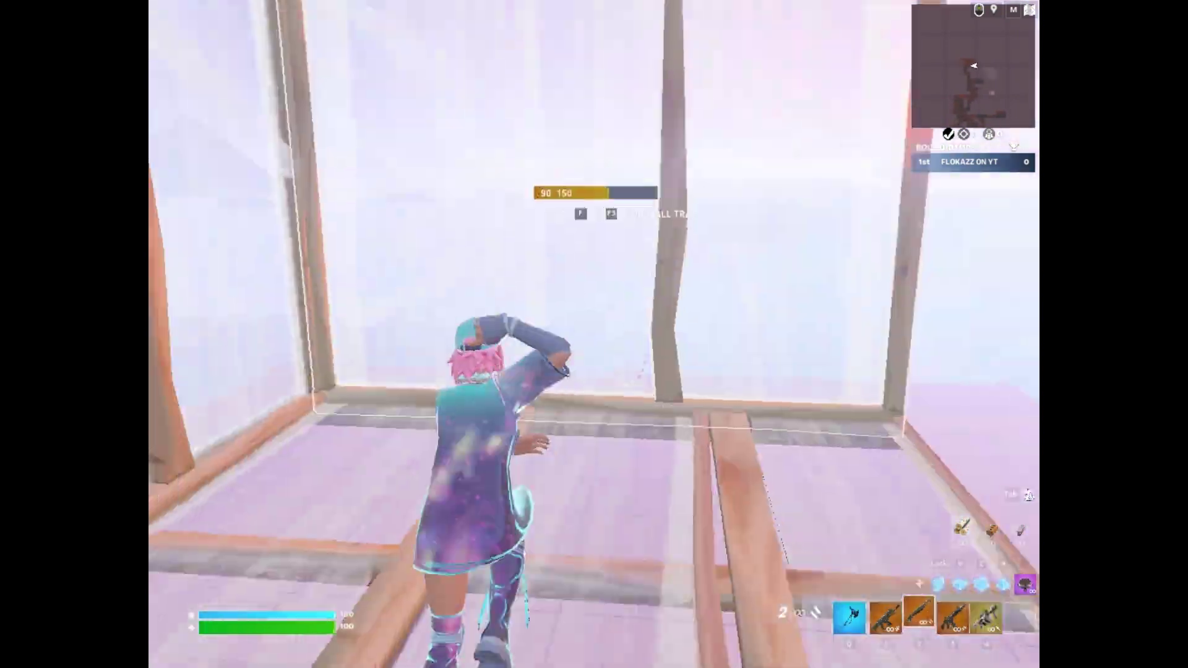
key("v")
left_click(594, 334)
key("f")
left_click(594, 334)
key("2")
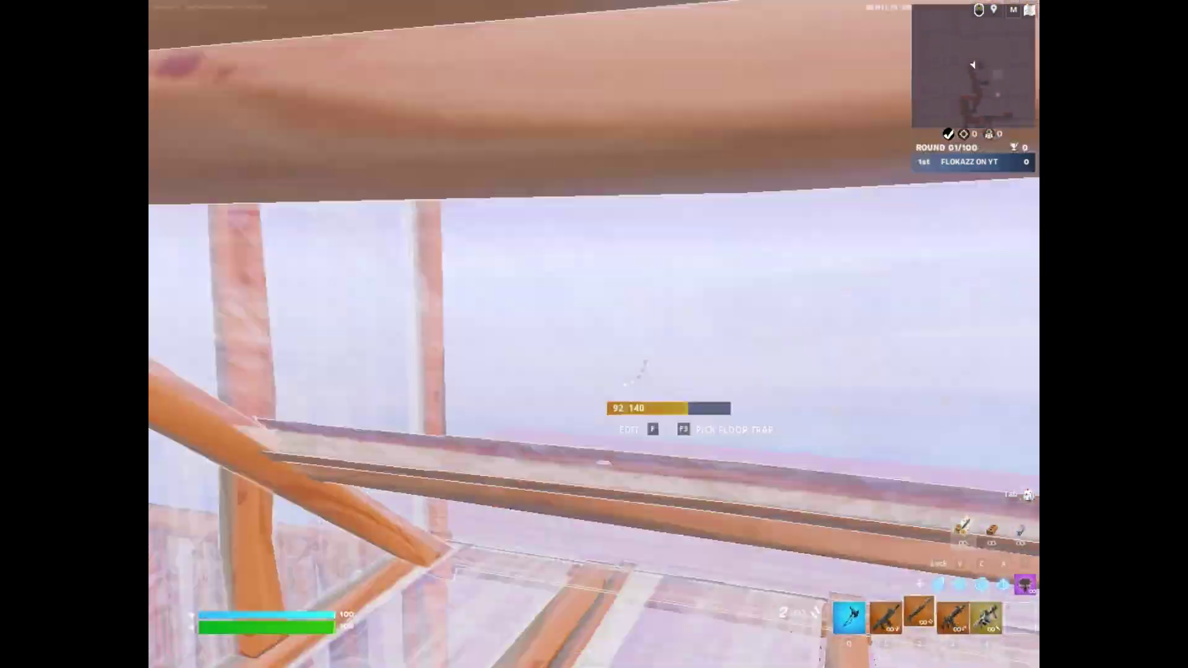
- Equip the harvesting tool and climb onward by building and editing a ramp, cone, floor and walls, finishing with the pump shotgun
key("q")
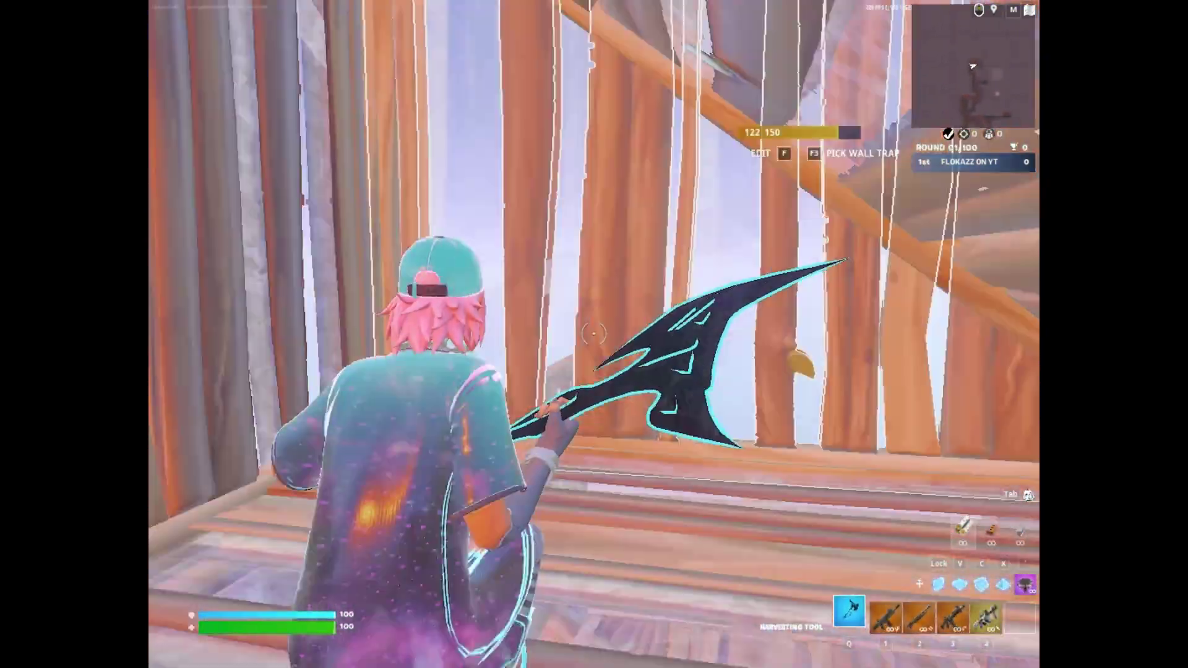
key("c")
left_click(594, 335)
key("x")
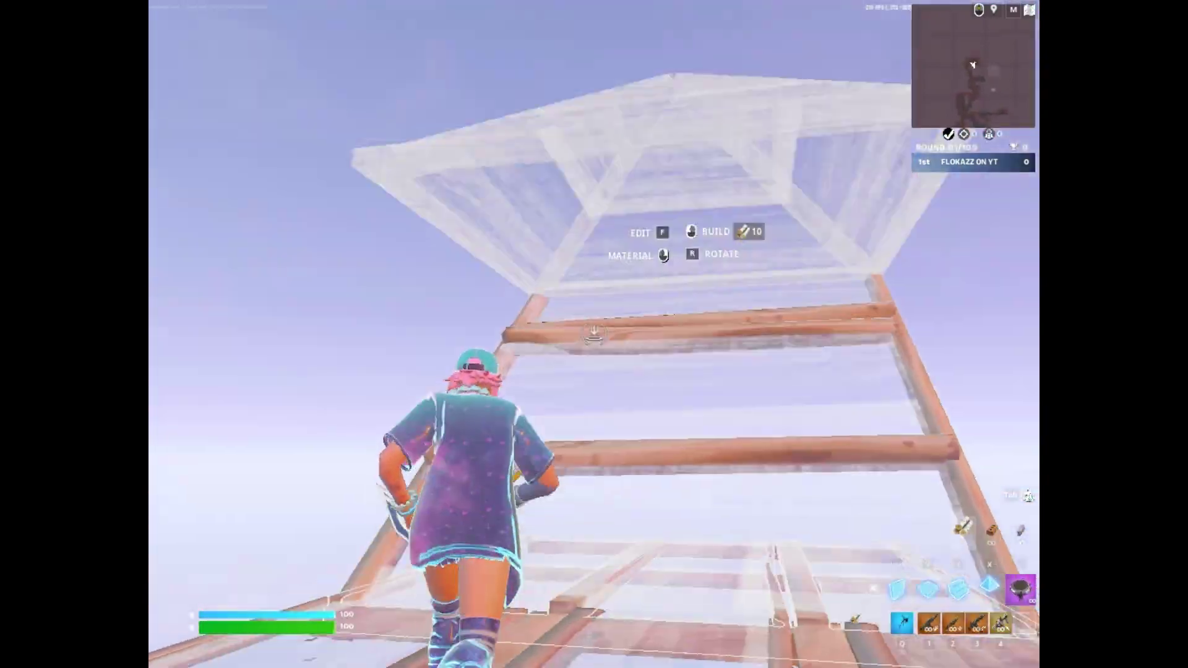
left_click(594, 335)
key("q")
key("f")
left_click(594, 334)
key("v")
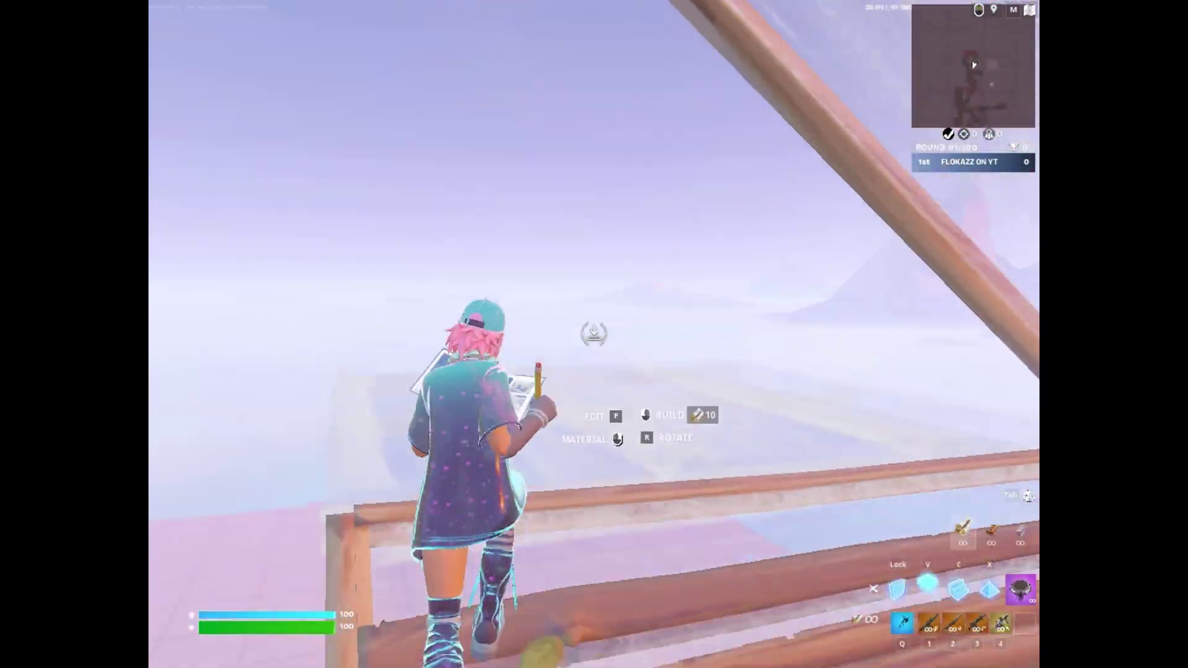
left_click(594, 334)
key("q")
key("f")
left_click(594, 334)
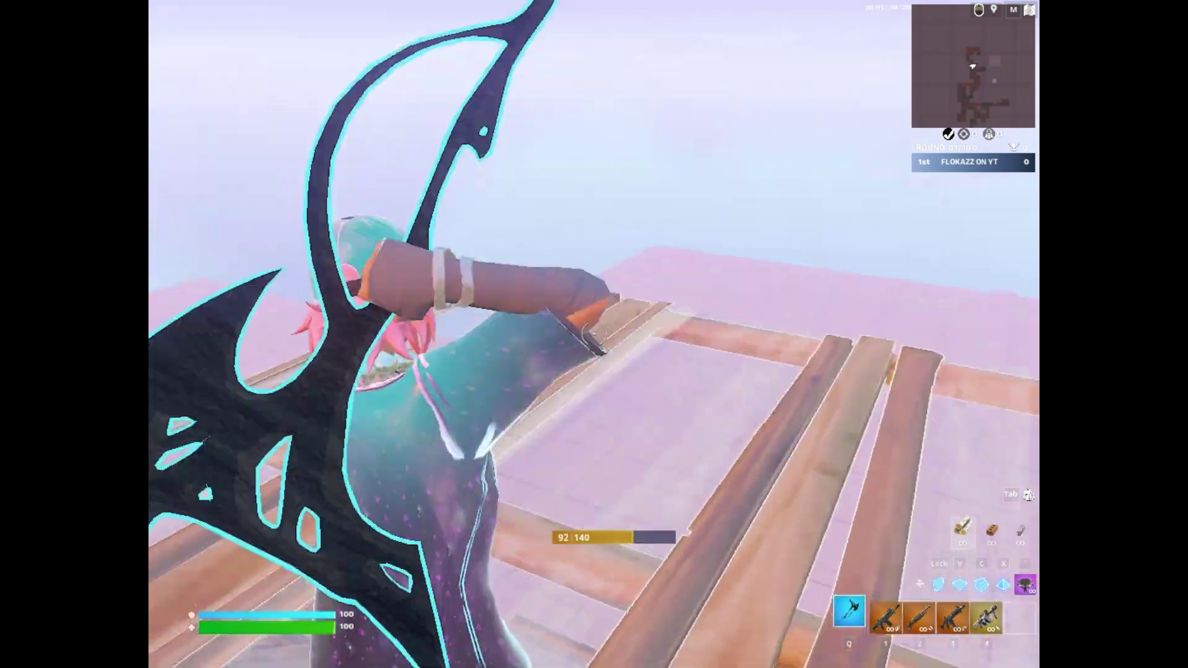
key("Caps_Lock")
left_click(594, 334)
key("2")
key("f")
left_click(594, 335)
key("Caps_Lock")
left_click(594, 334)
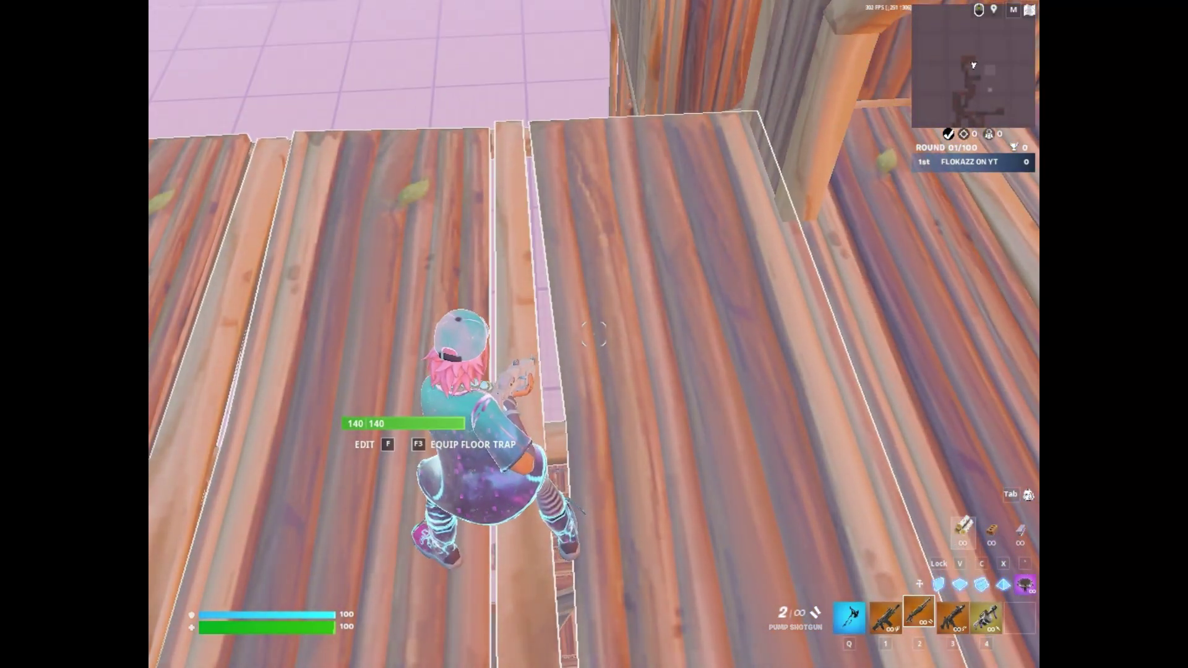
key("s")
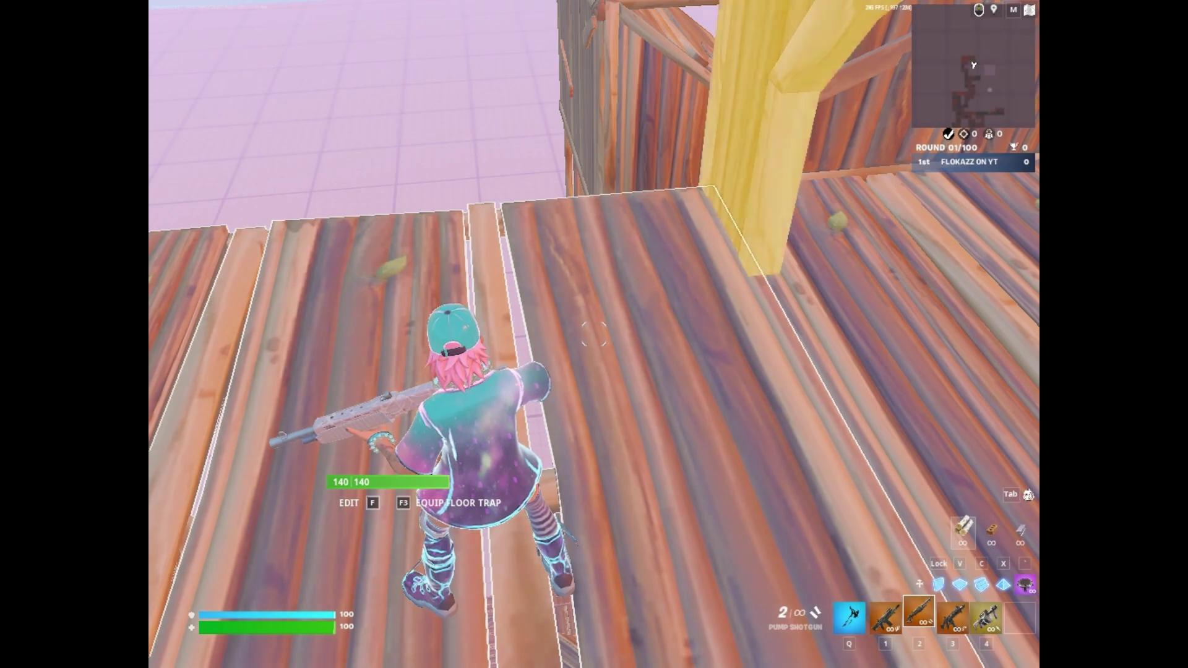